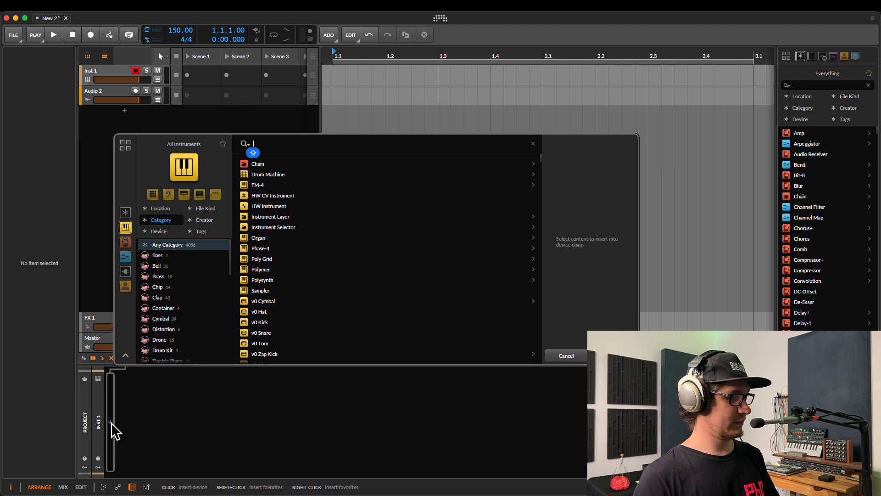
# Step: Insert the v0 Zap Kick device on the instrument track and create a one-bar clip at the start of its arranger lane
pyautogui.press('capslock')
pyautogui.press('Return')
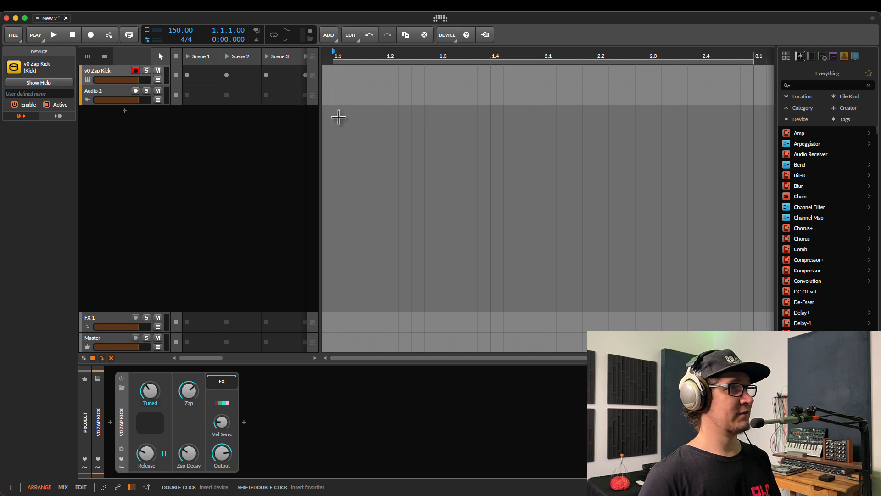
pyautogui.doubleClick(347, 74)
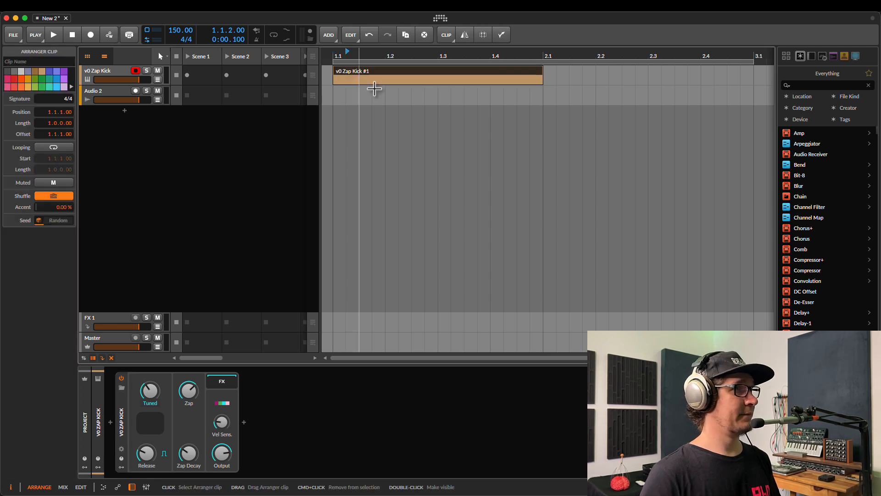
# Step: Draw a sixteenth-long C3 note at the start of the kick clip and loop the clip over its first beat
pyautogui.doubleClick(352, 77)
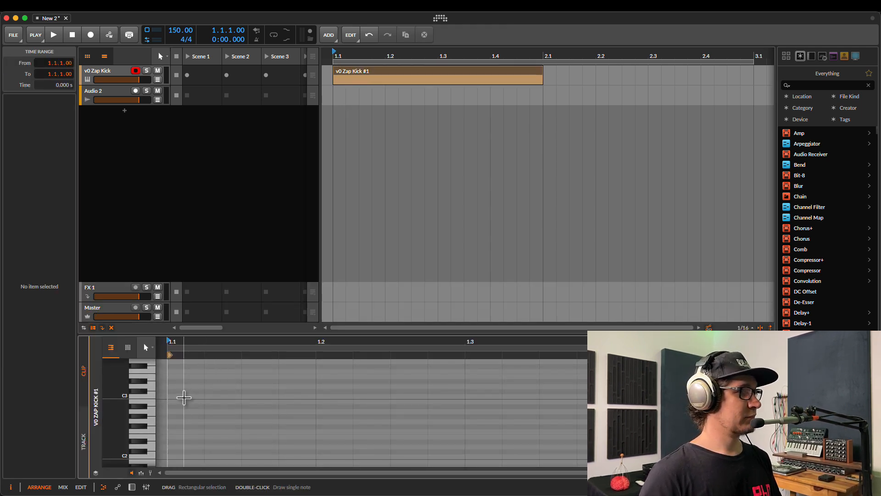
pyautogui.doubleClick(183, 398)
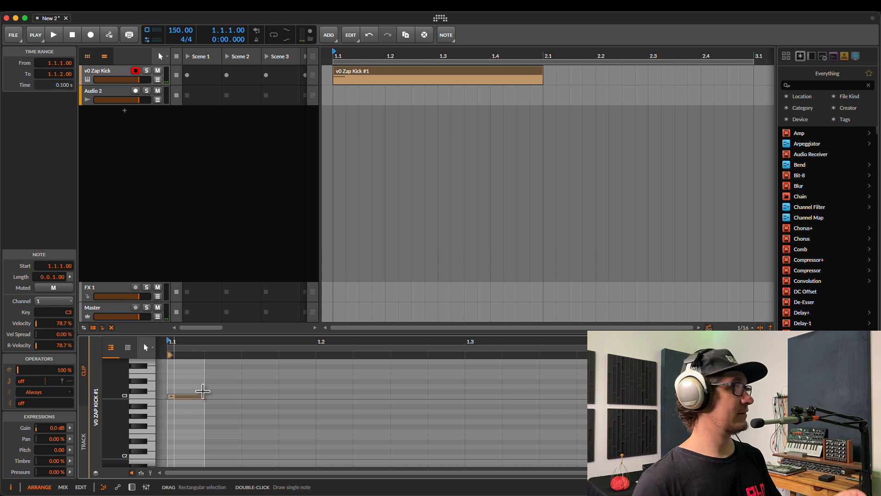
pyautogui.moveTo(314, 377); pyautogui.dragTo(175, 426)
pyautogui.press('super+l')
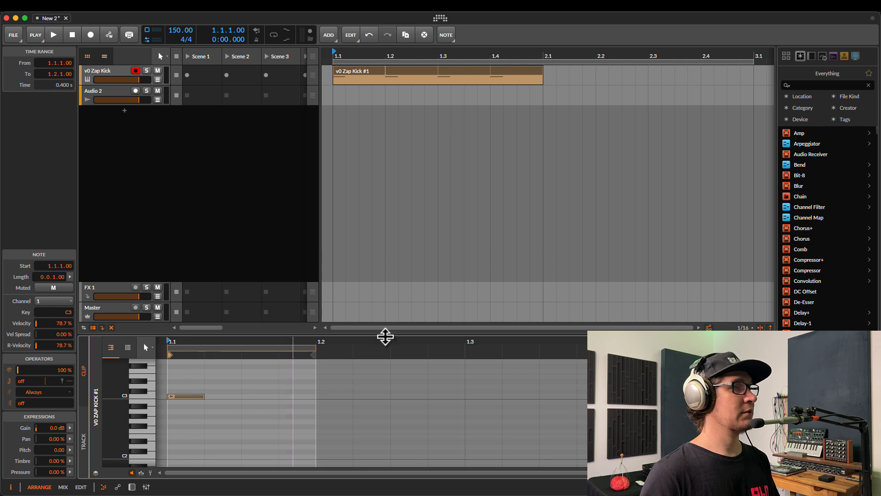
# Step: Loop the arranger over the one-bar kick clip and audition the playback
pyautogui.click(423, 75)
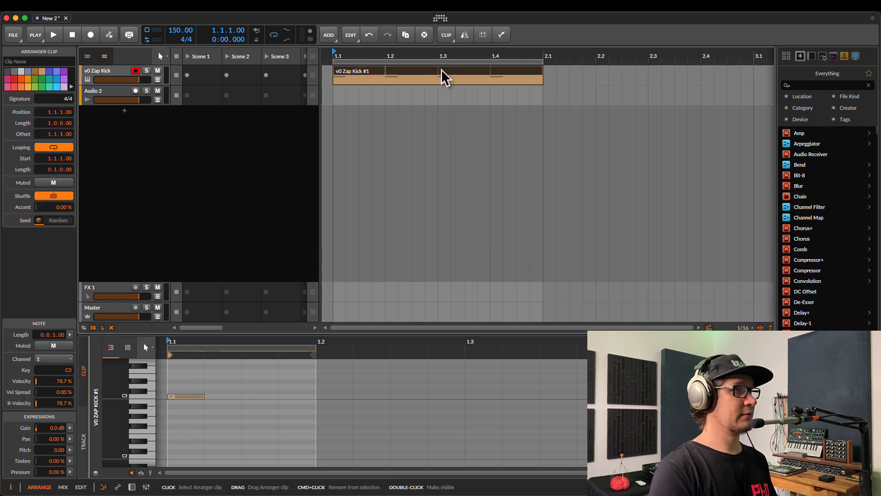
pyautogui.press('space')
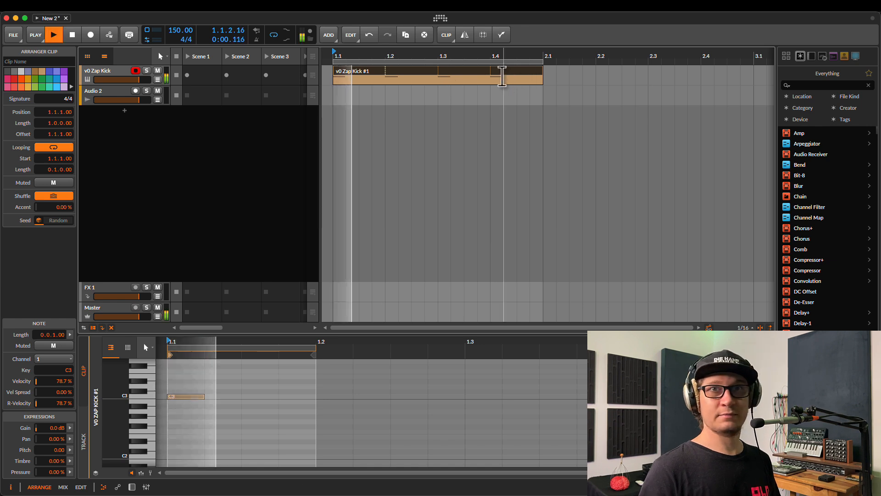
pyautogui.press('space')
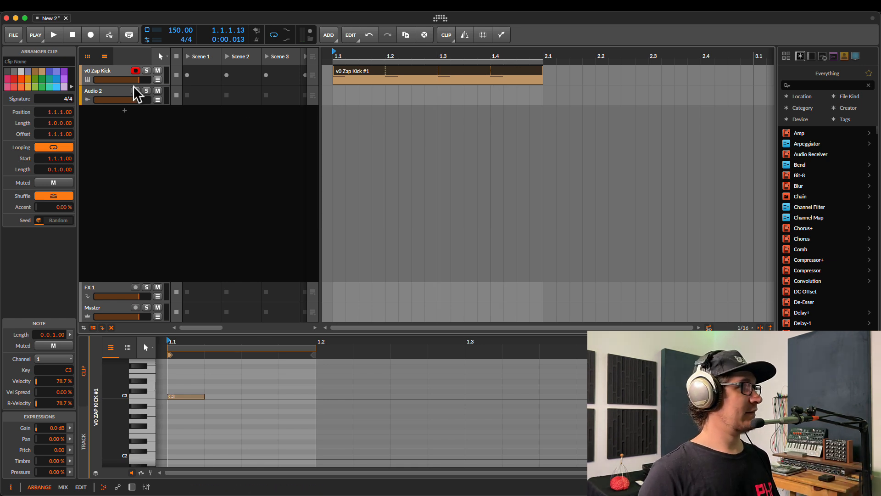
# Step: Add the ShaperBox 3 effect after the v0 Zap Kick in the track's device chain
pyautogui.doubleClick(106, 81)
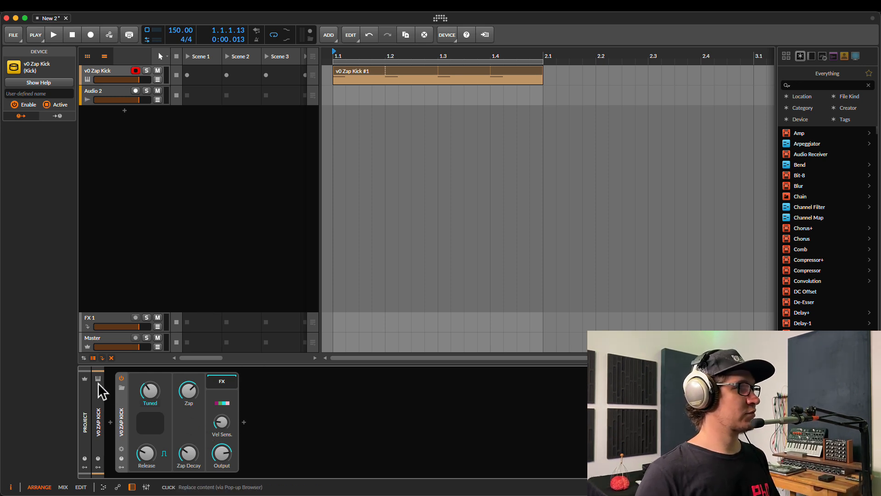
pyautogui.click(244, 423)
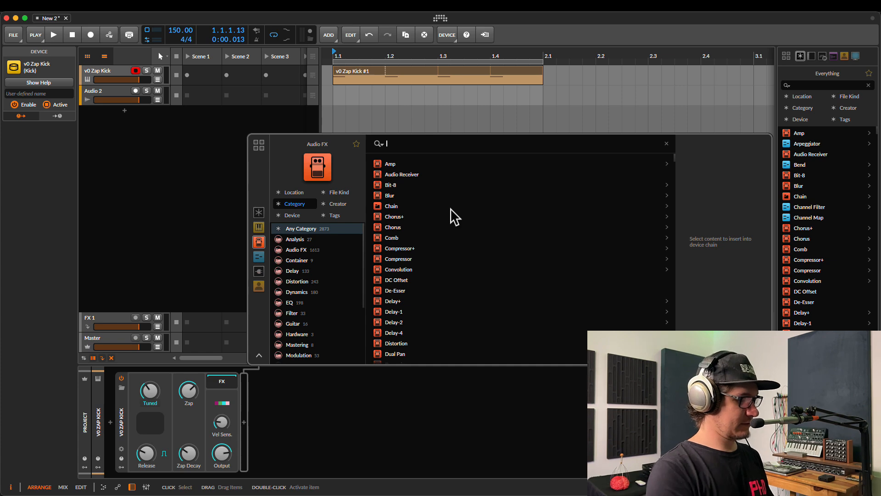
pyautogui.write('shap')
pyautogui.doubleClick(414, 173)
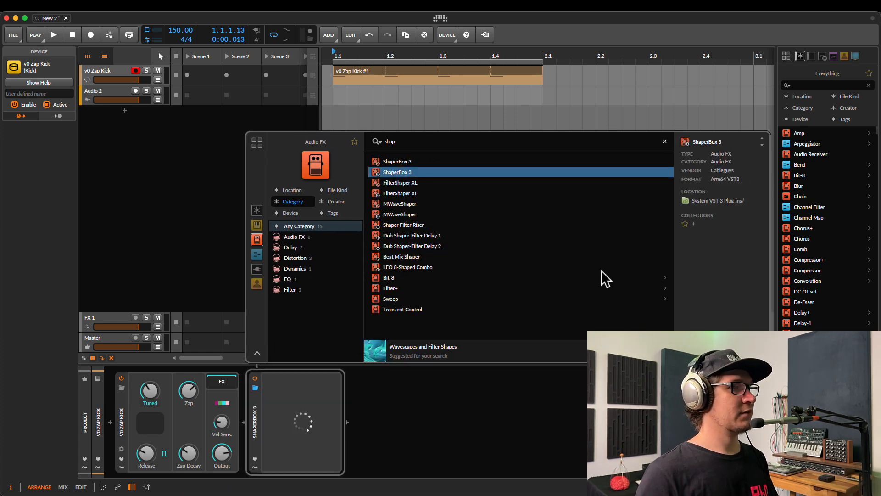
pyautogui.click(582, 275)
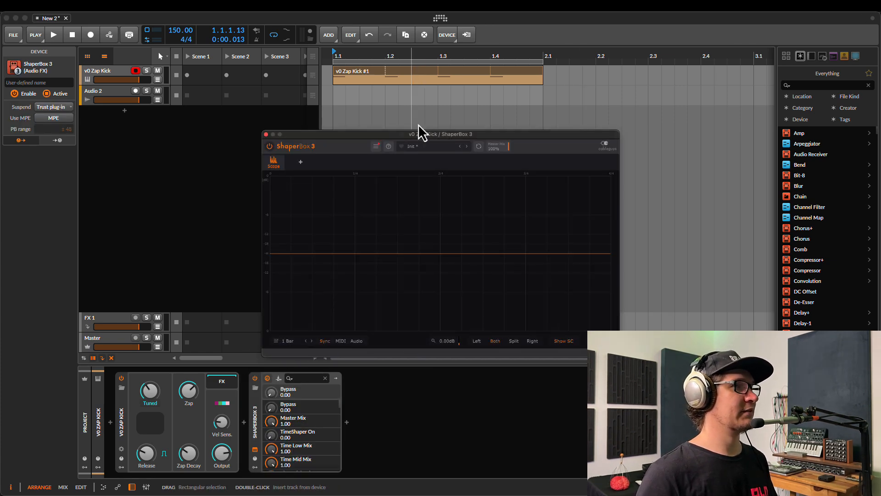
# Step: Set the ShaperBox scope length to 1/4, reposition its window over the arranger, and play the kick through it
pyautogui.moveTo(420, 133); pyautogui.dragTo(556, 125)
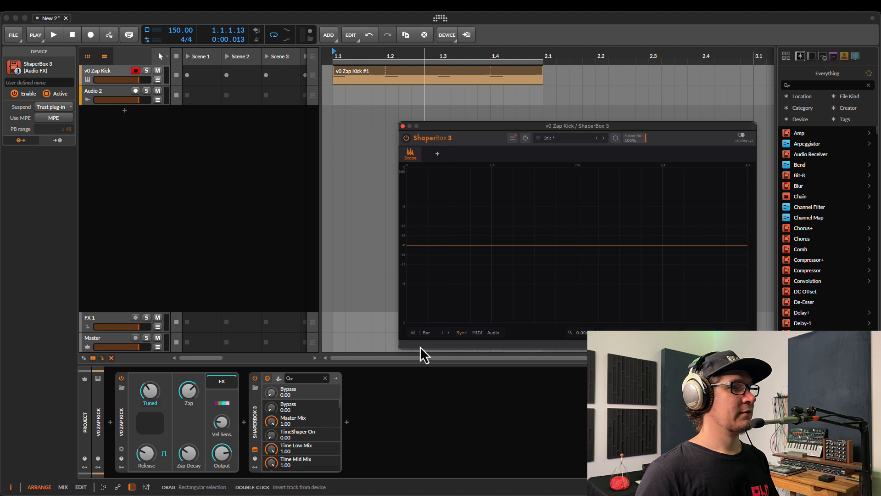
pyautogui.click(443, 333)
pyautogui.press('space')
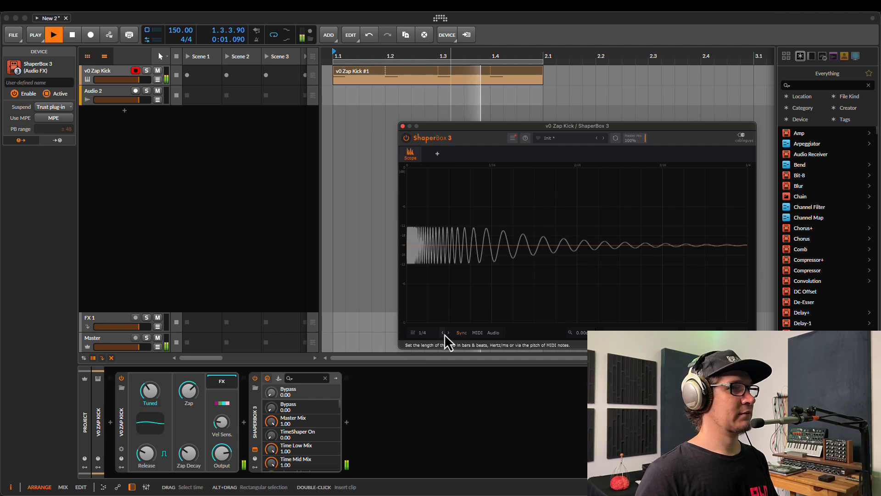
pyautogui.press('space')
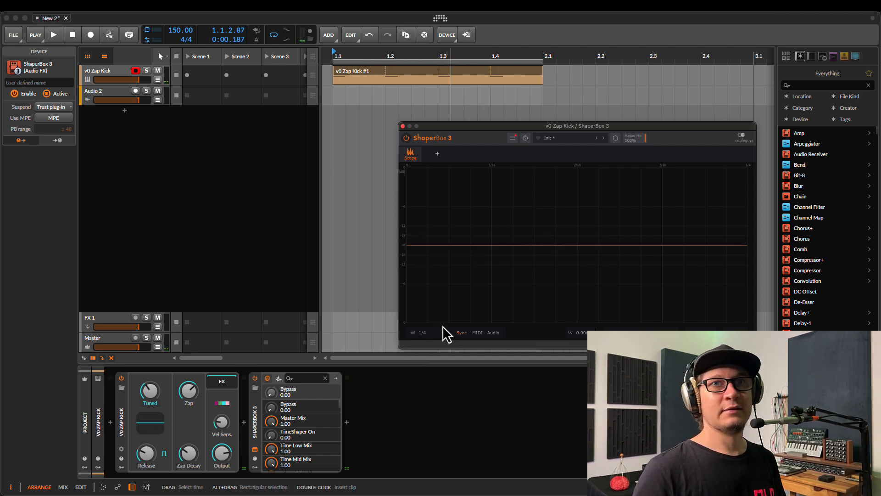
pyautogui.moveTo(546, 128); pyautogui.dragTo(519, 123)
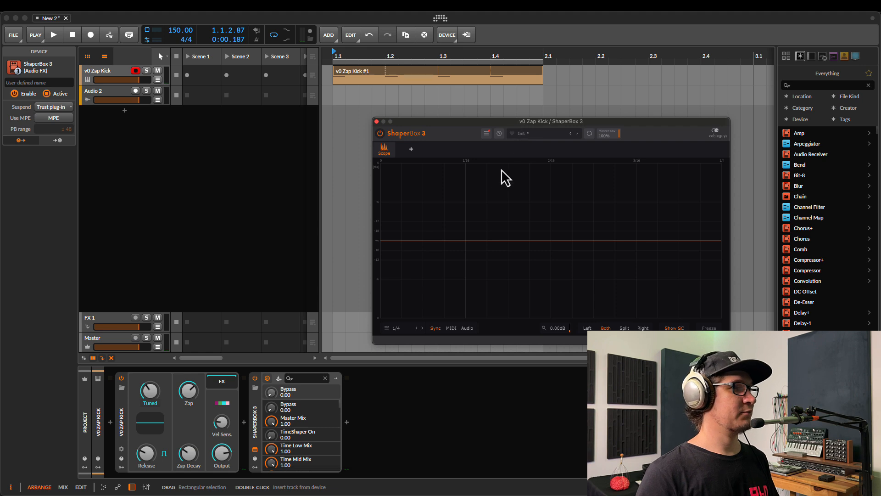
pyautogui.press('space')
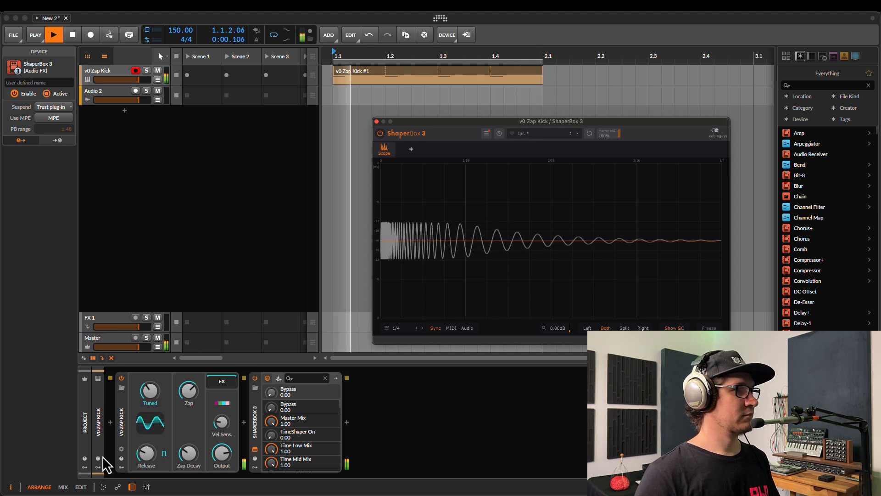
pyautogui.press('space')
# Step: Set the v0 Zap Kick's Release to 10 ms and play the loop to view the waveform
pyautogui.moveTo(148, 454)
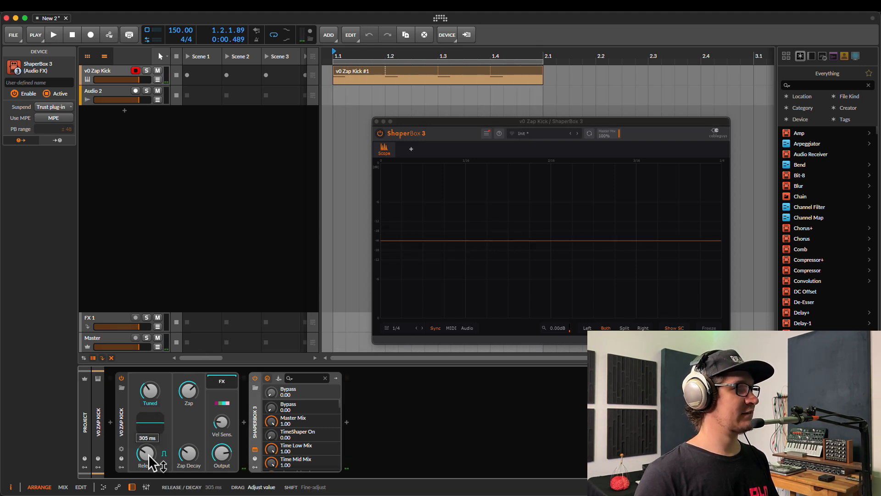
pyautogui.press('space')
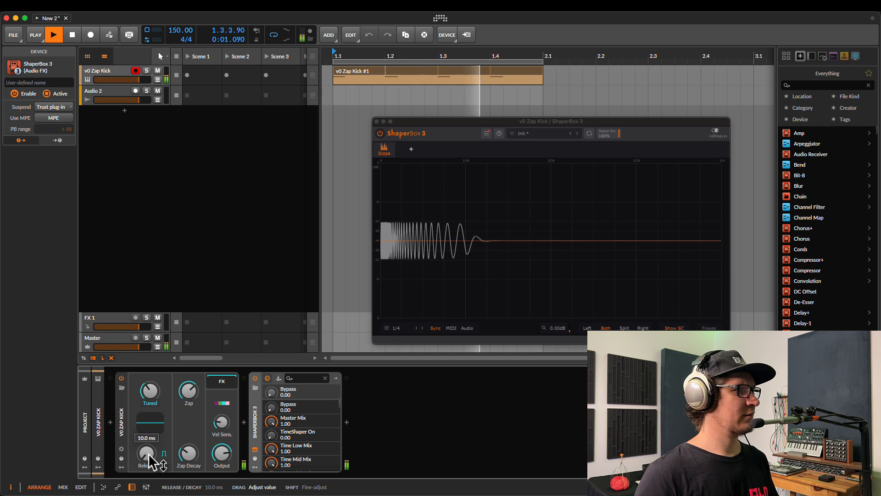
pyautogui.press('space')
# Step: Try the kick with gating off and a Decay of about 203 ms, then turn gating back on
pyautogui.click(164, 454)
pyautogui.press('space')
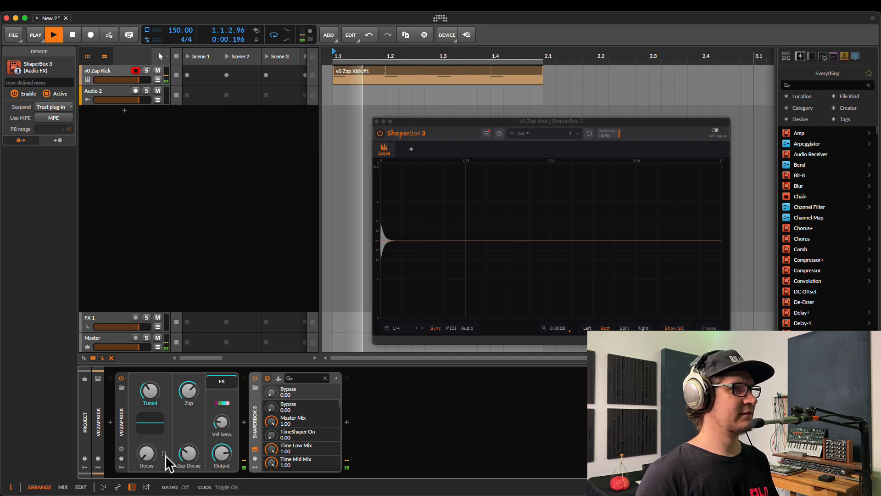
pyautogui.click(164, 454)
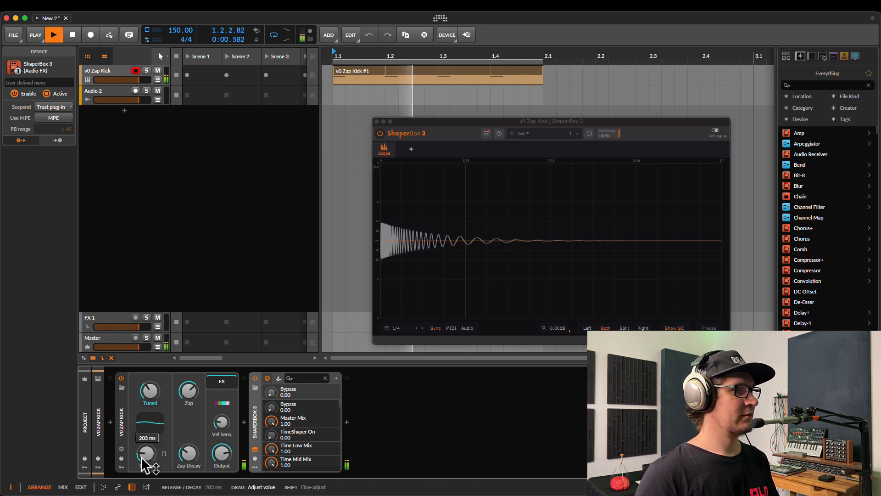
pyautogui.press('space')
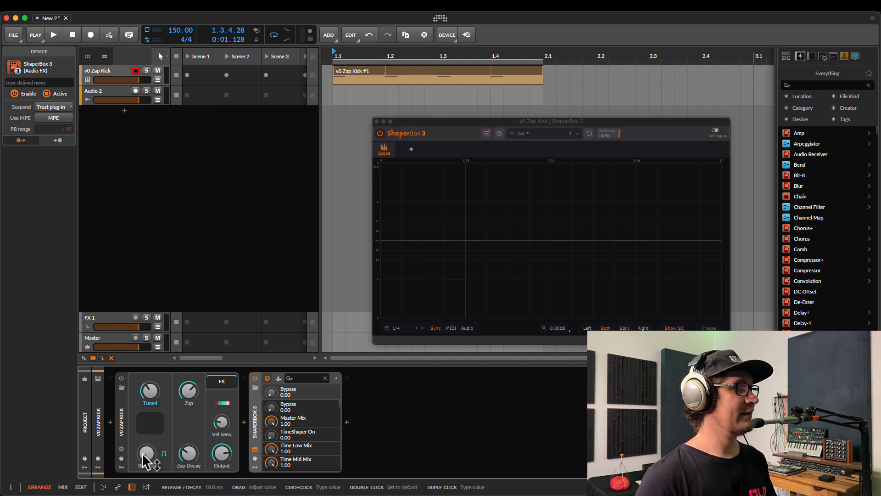
# Step: Recheck the gated kick's 10 ms Release by adjusting it slightly and auditioning the loop
pyautogui.moveTo(144, 455)
pyautogui.moveTo(145, 461)
pyautogui.mouseDown()
pyautogui.moveTo(154, 463)
pyautogui.moveTo(147, 455)
pyautogui.mouseUp()
pyautogui.press('space')
pyautogui.press('space')
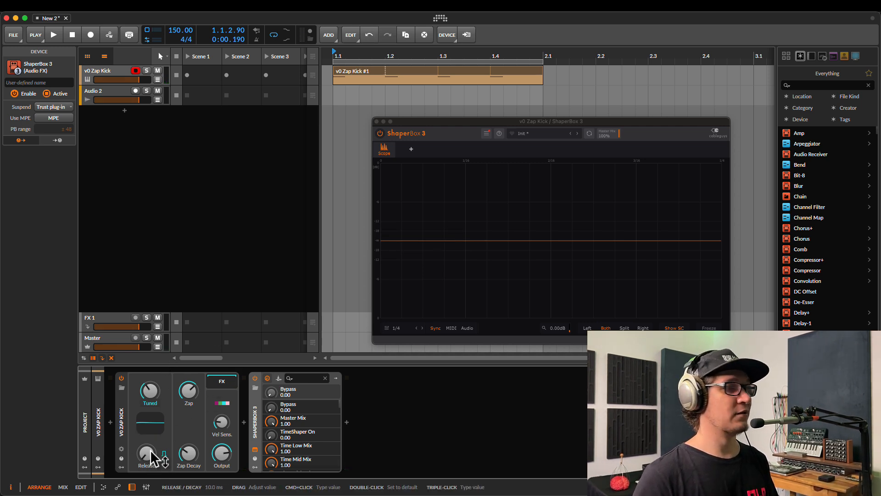
pyautogui.press('space')
pyautogui.press('space')
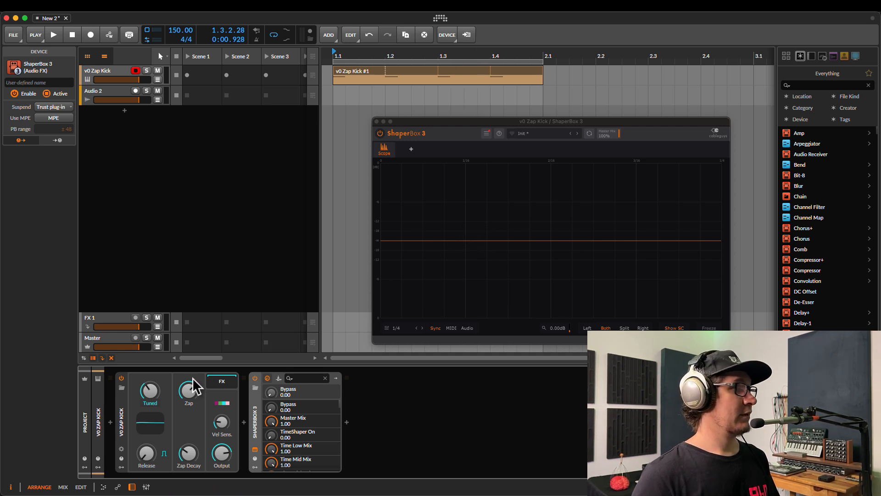
# Step: Raise the kick's Tune while the loop plays and lower its Zap depth to 4.41
pyautogui.press('space')
pyautogui.press('space')
pyautogui.press('space')
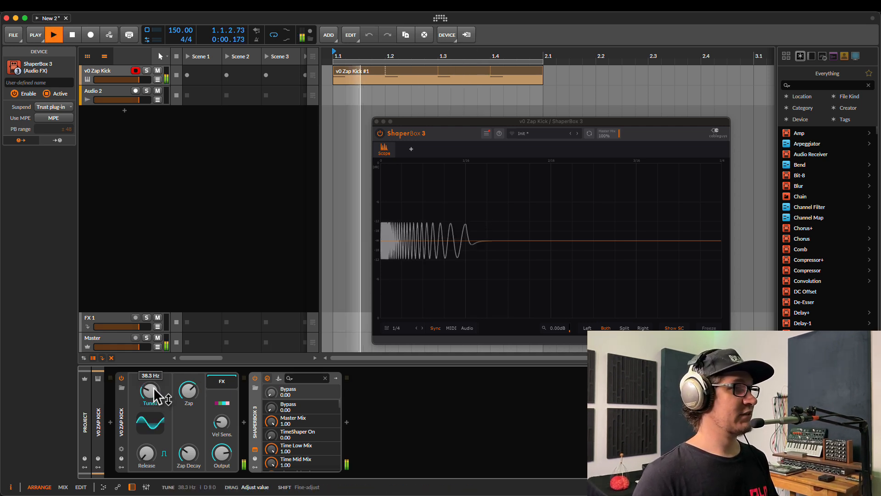
pyautogui.moveTo(154, 388)
pyautogui.mouseDown()
pyautogui.moveTo(154, 406)
pyautogui.moveTo(153, 365)
pyautogui.moveTo(154, 405)
pyautogui.moveTo(191, 400)
pyautogui.moveTo(189, 393)
pyautogui.mouseUp()
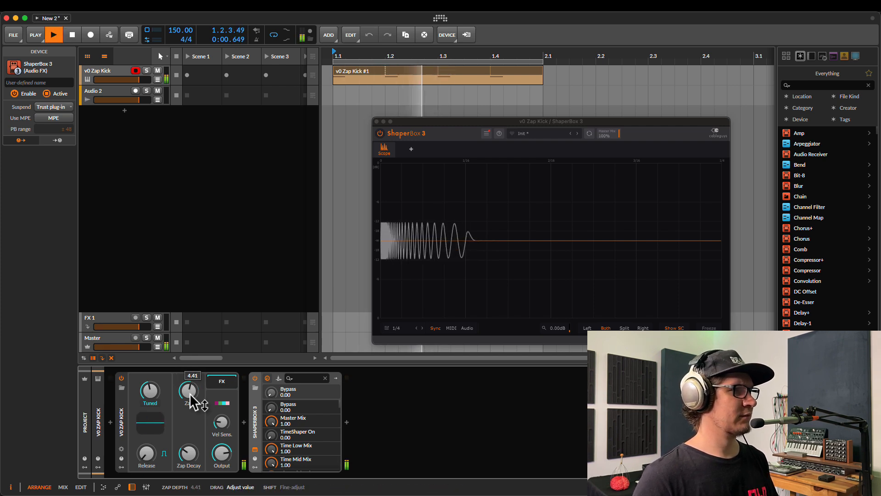
# Step: Lengthen the kick's Zap Decay, keep the Zap depth at 4.41, and audition the loop
pyautogui.moveTo(189, 454); pyautogui.dragTo(189, 455)
pyautogui.press('space')
pyautogui.moveTo(190, 396); pyautogui.dragTo(191, 396)
pyautogui.press('space')
pyautogui.press('space')
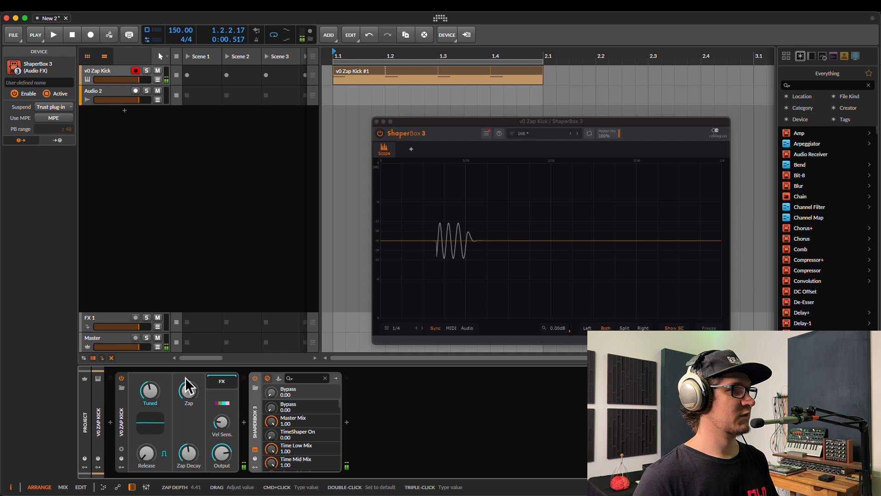
# Step: Add the VISION 4X analyzer to the Master track
pyautogui.click(103, 343)
pyautogui.click(98, 422)
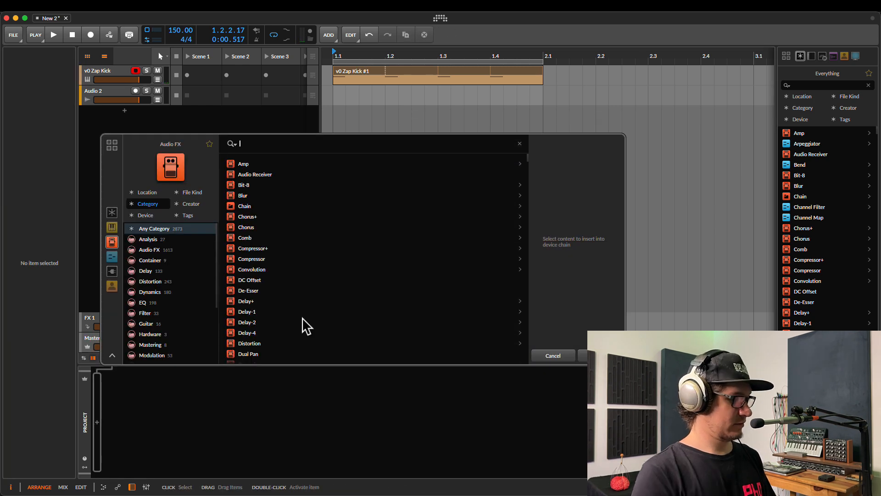
pyautogui.write('visi')
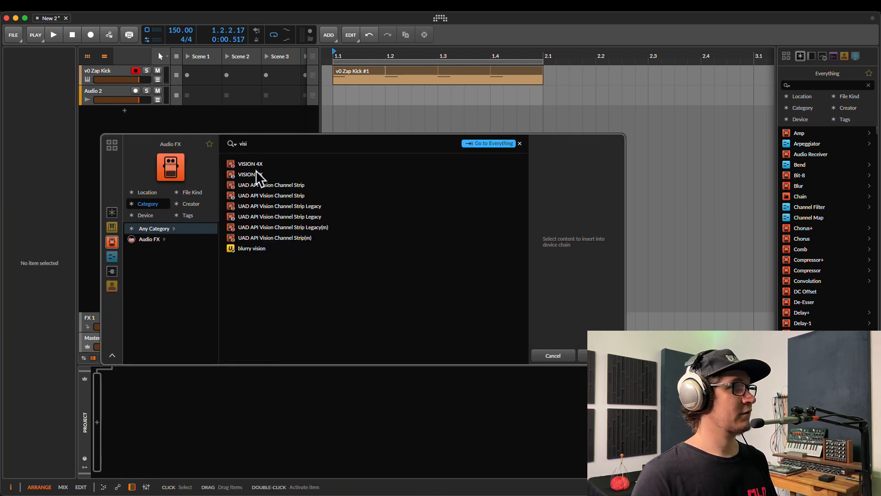
pyautogui.doubleClick(257, 173)
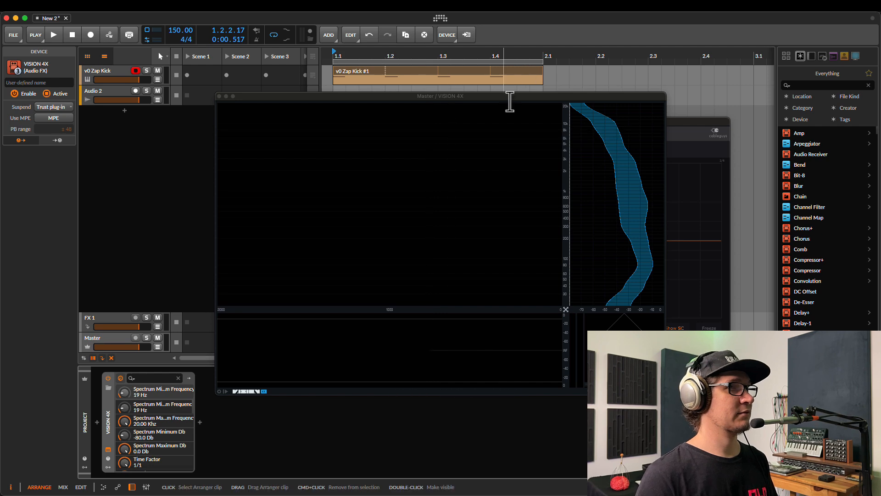
# Step: Narrow the VISION 4X window, place it beside the ShaperBox scope, and play the loop to view both displays
pyautogui.moveTo(515, 97); pyautogui.dragTo(629, 49)
pyautogui.press('space')
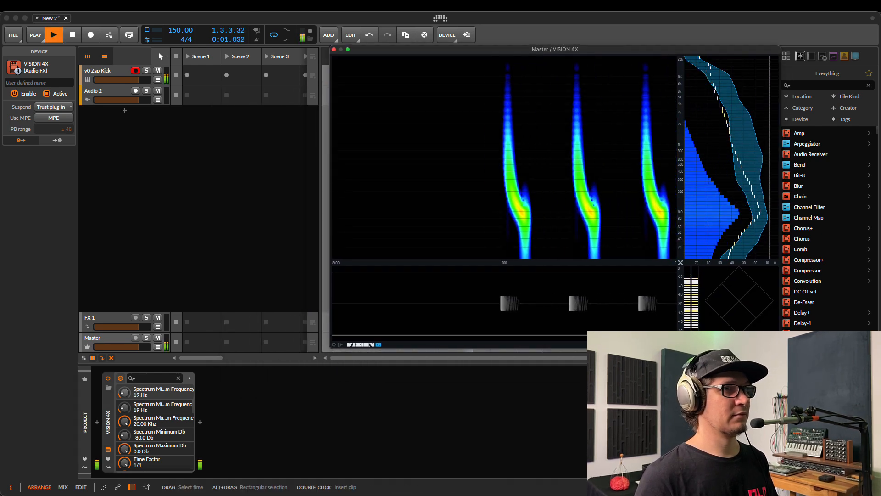
pyautogui.moveTo(779, 353); pyautogui.dragTo(576, 353)
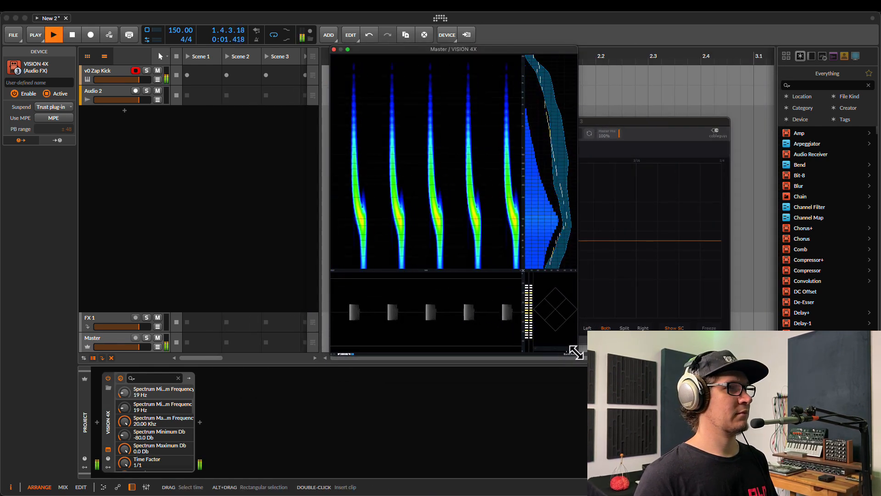
pyautogui.press('space')
pyautogui.moveTo(461, 50); pyautogui.dragTo(732, 52)
pyautogui.press('space')
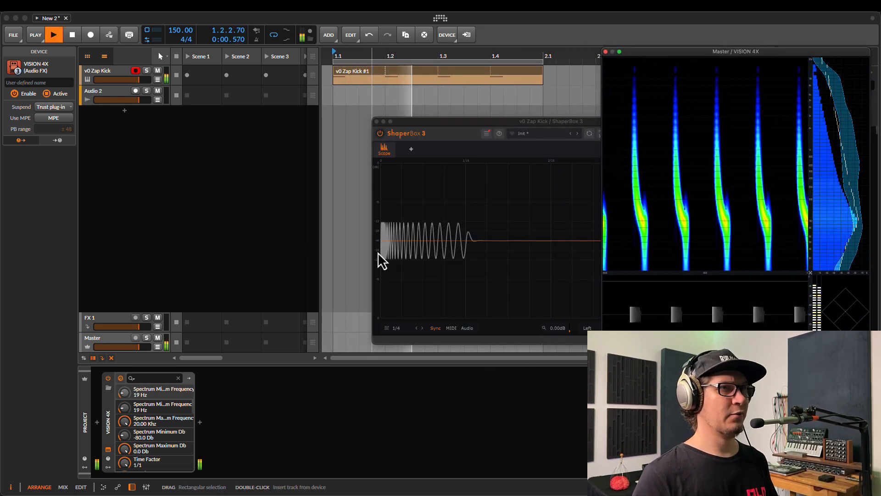
pyautogui.press('space')
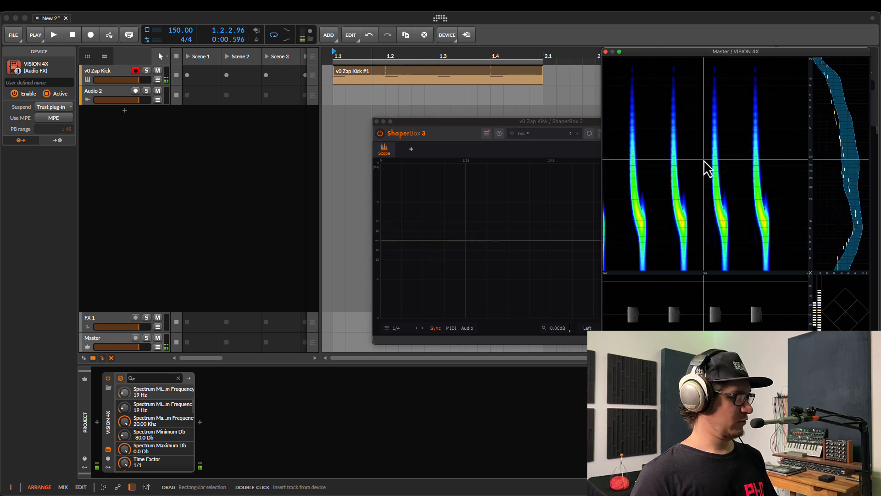
# Step: In VISION 4X, enable time Overlay and Sync with the Factor at 1/1, and set the Multiplier to 1 while the loop plays
pyautogui.click(704, 161)
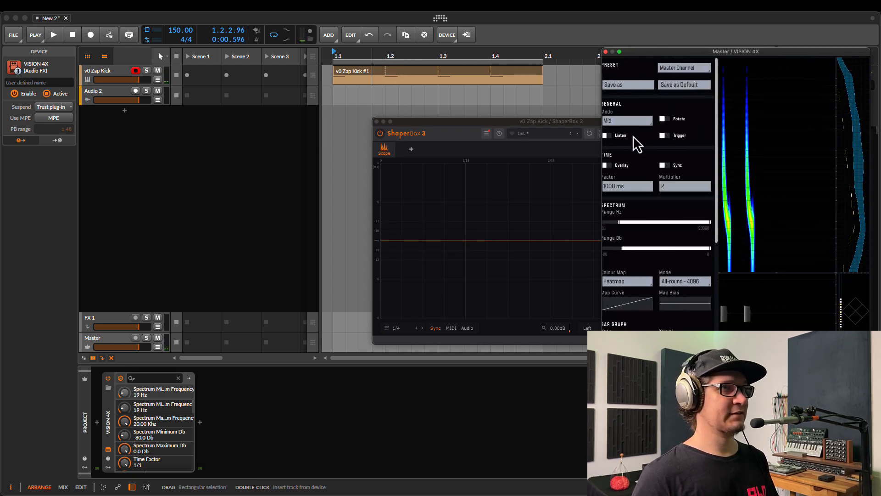
pyautogui.click(609, 166)
pyautogui.click(698, 187)
pyautogui.press('space')
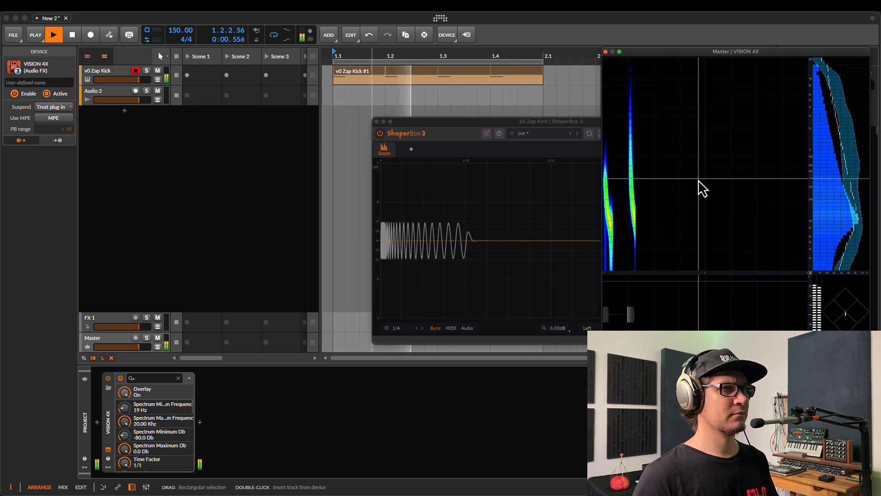
pyautogui.click(702, 188)
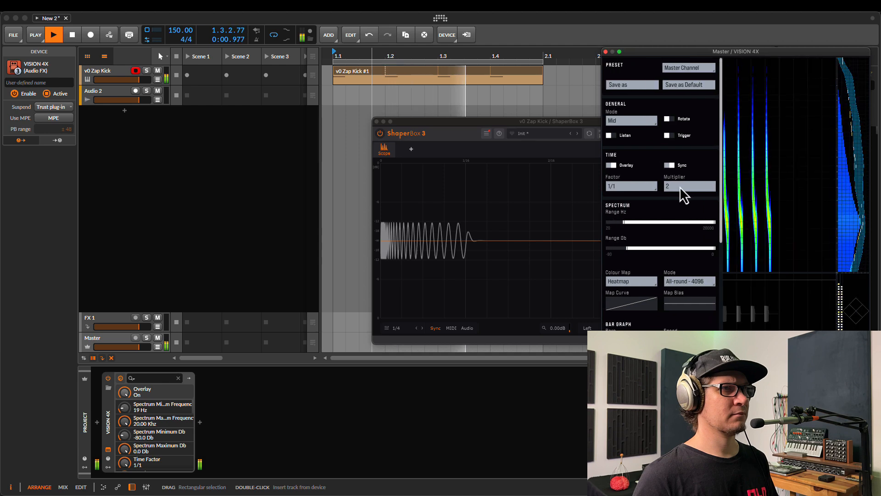
pyautogui.moveTo(680, 186); pyautogui.dragTo(680, 200)
pyautogui.click(749, 185)
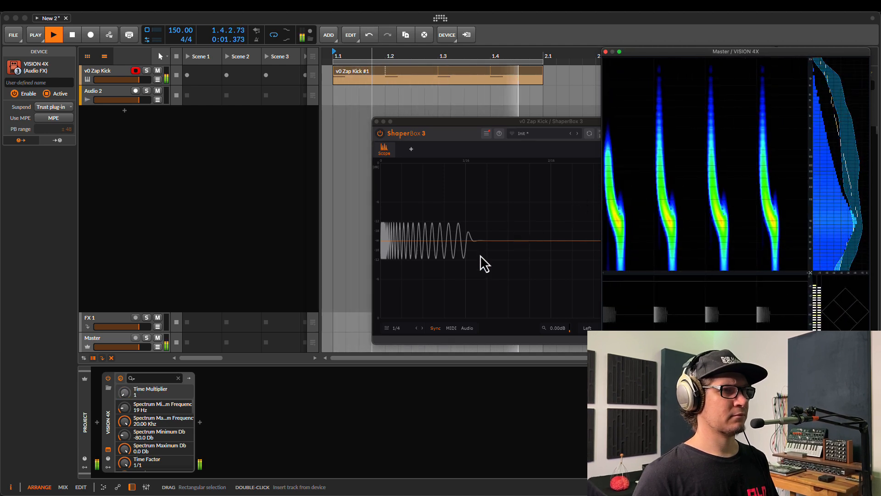
# Step: On the v0 Zap Kick track, lower the Zap depth to about 2.92 and shorten the Zap Decay while the loop plays
pyautogui.click(125, 69)
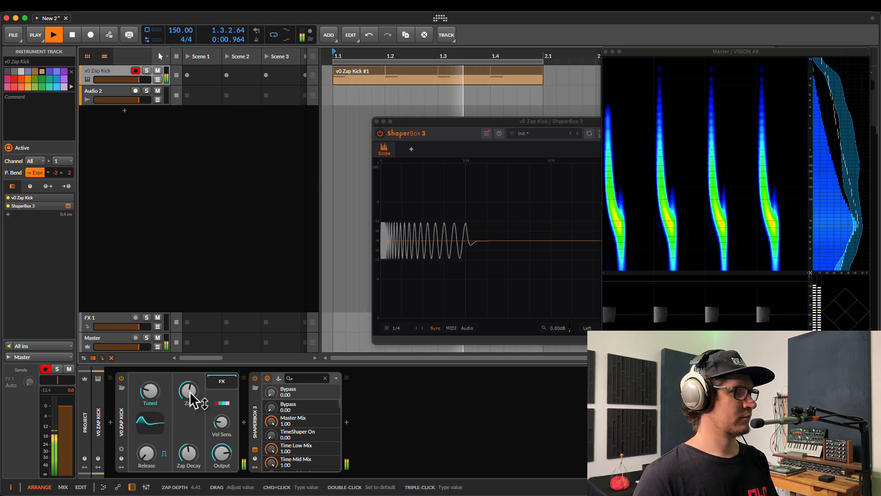
pyautogui.moveTo(189, 391)
pyautogui.mouseDown()
pyautogui.moveTo(189, 409)
pyautogui.moveTo(189, 391)
pyautogui.mouseUp()
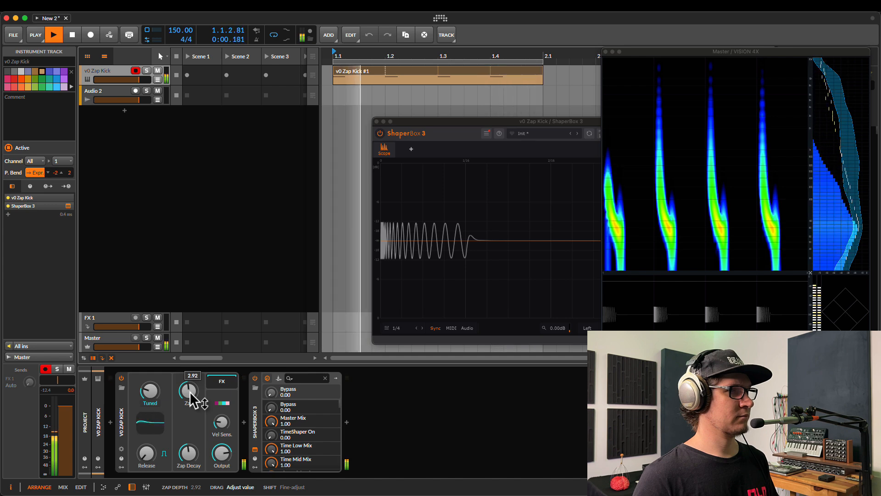
pyautogui.moveTo(191, 453)
pyautogui.mouseDown()
pyautogui.moveTo(191, 464)
pyautogui.moveTo(191, 453)
pyautogui.mouseUp()
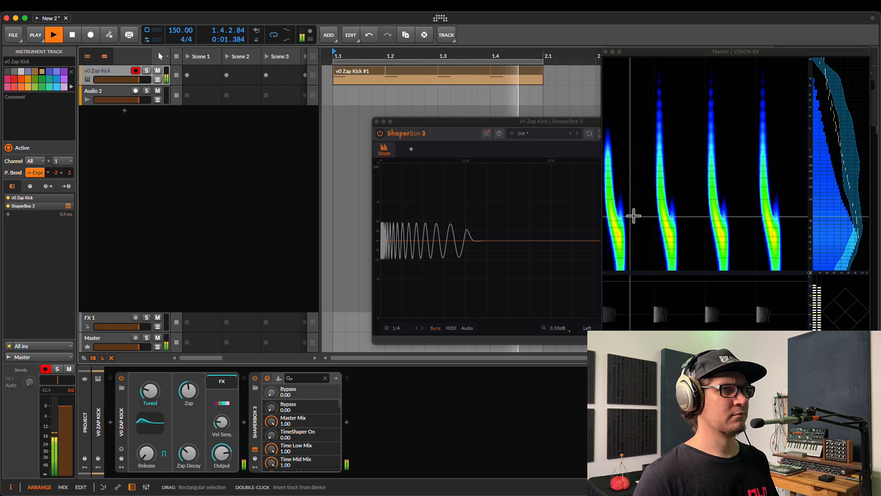
# Step: Slightly lower the upper limit of VISION 4X's spectrum dB range, watch the loop's spectrogram, and stop playback
pyautogui.click(663, 213)
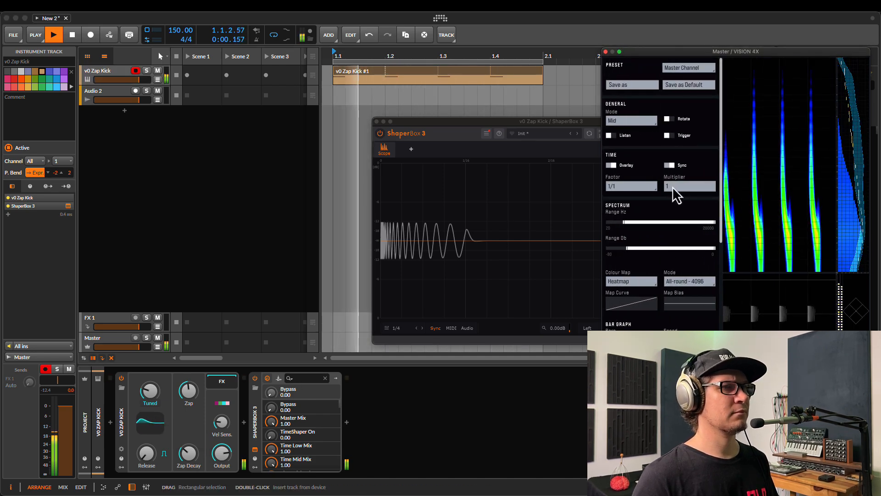
pyautogui.moveTo(709, 249); pyautogui.dragTo(707, 249)
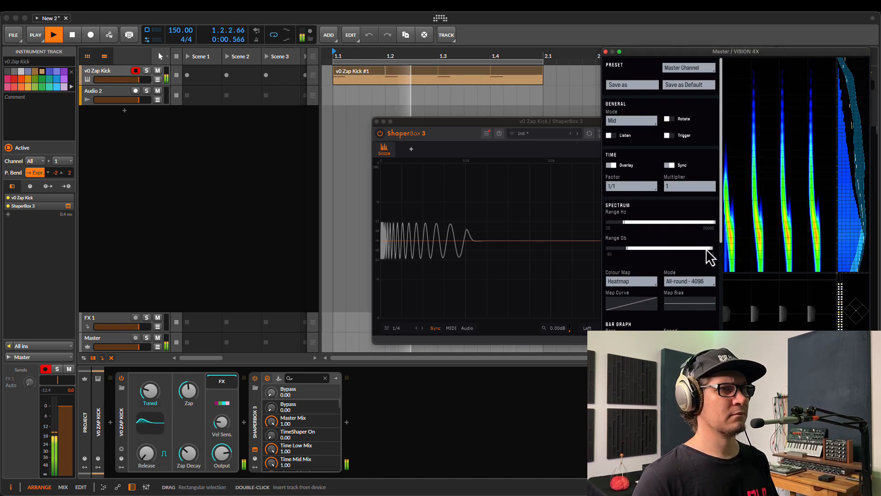
pyautogui.click(770, 198)
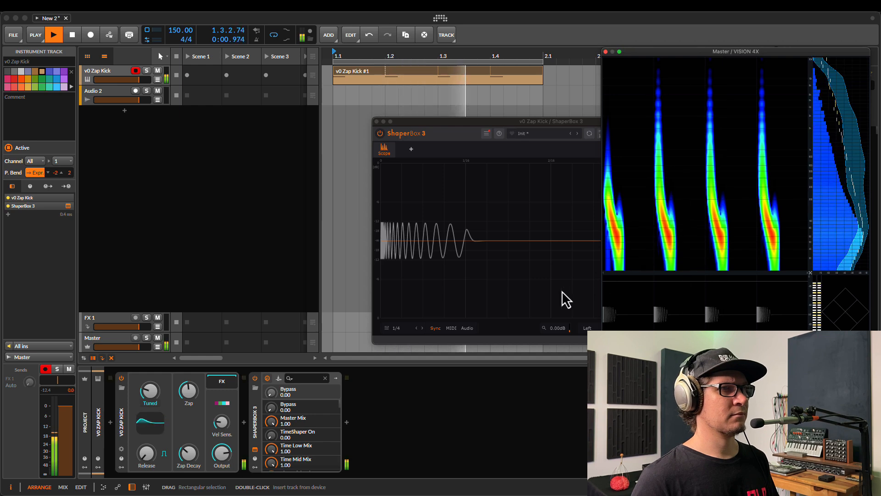
pyautogui.press('space')
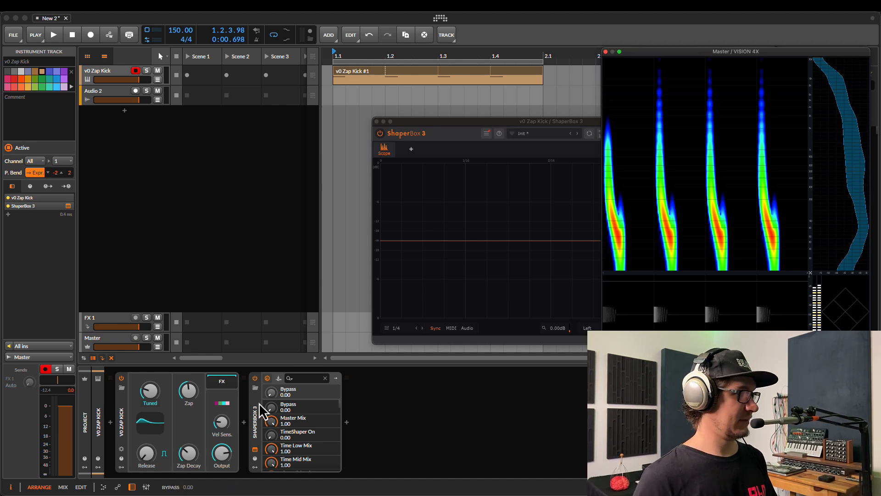
# Step: Show the v0 Zap Kick's Pitch, Freq. and Phase modulation controls and keep its remote controls hidden
pyautogui.click(121, 458)
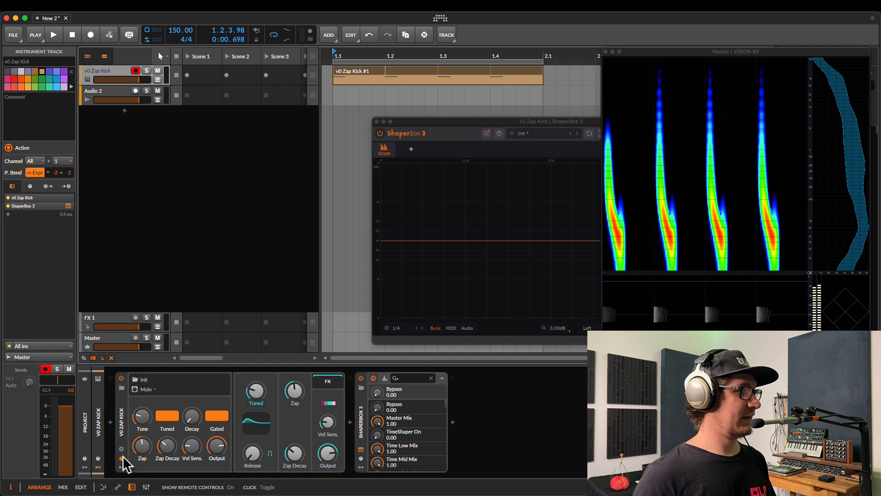
pyautogui.click(122, 449)
pyautogui.click(121, 459)
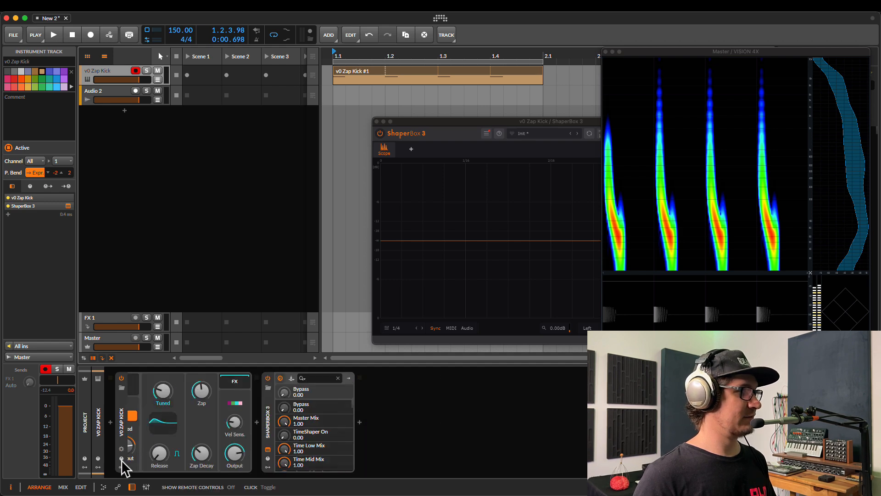
pyautogui.click(121, 459)
pyautogui.click(121, 449)
pyautogui.click(121, 449)
pyautogui.click(122, 459)
pyautogui.click(121, 449)
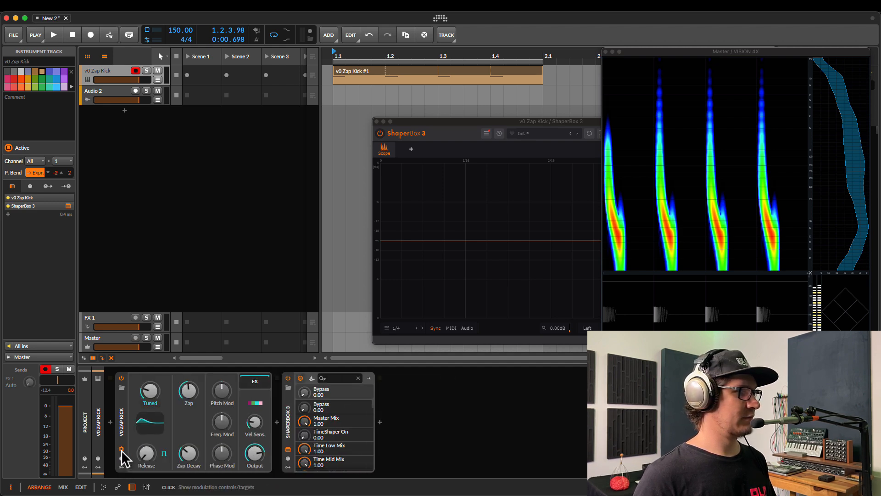
pyautogui.click(121, 449)
pyautogui.click(121, 449)
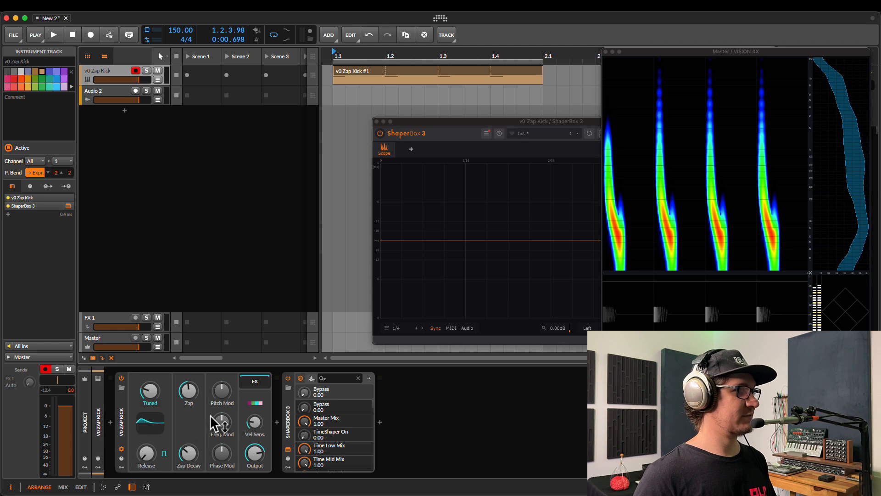
# Step: Audition the kick with Pitch Mod raised to about +10.24 st, and reset it to 0.00 st
pyautogui.press('space')
pyautogui.moveTo(223, 392); pyautogui.dragTo(224, 392)
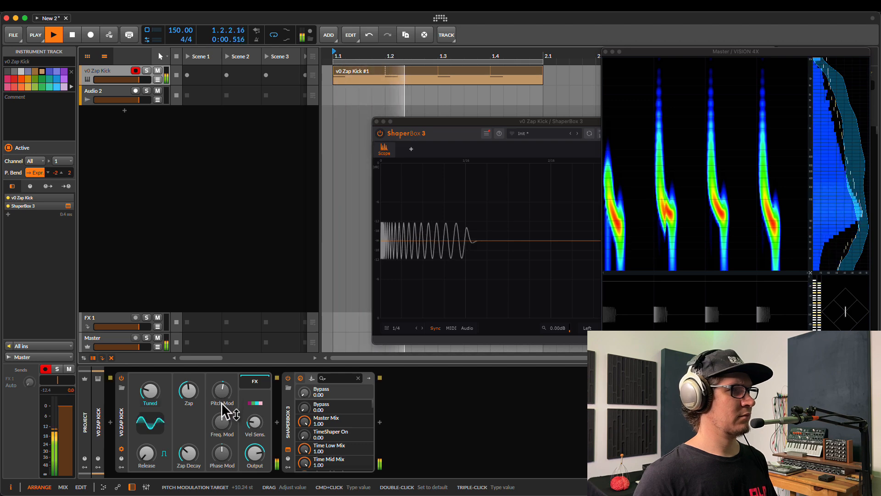
pyautogui.doubleClick(224, 391)
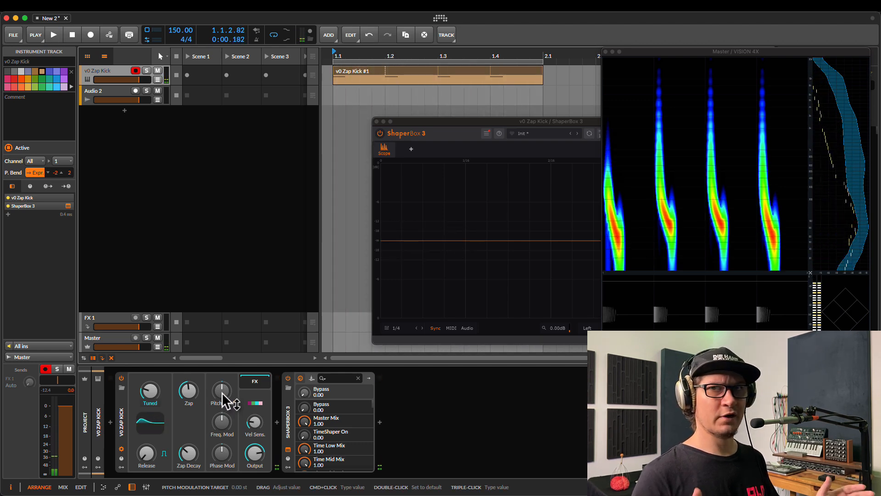
# Step: Audition the kick with Freq. Mod raised to about 132 Hz, stop playback, and reset it to its default
pyautogui.press('space')
pyautogui.moveTo(226, 426); pyautogui.dragTo(225, 425)
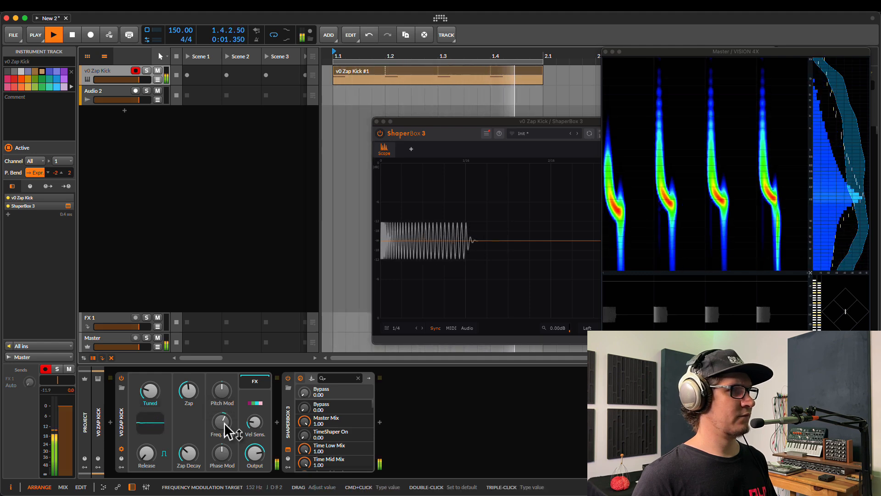
pyautogui.press('space')
pyautogui.doubleClick(224, 425)
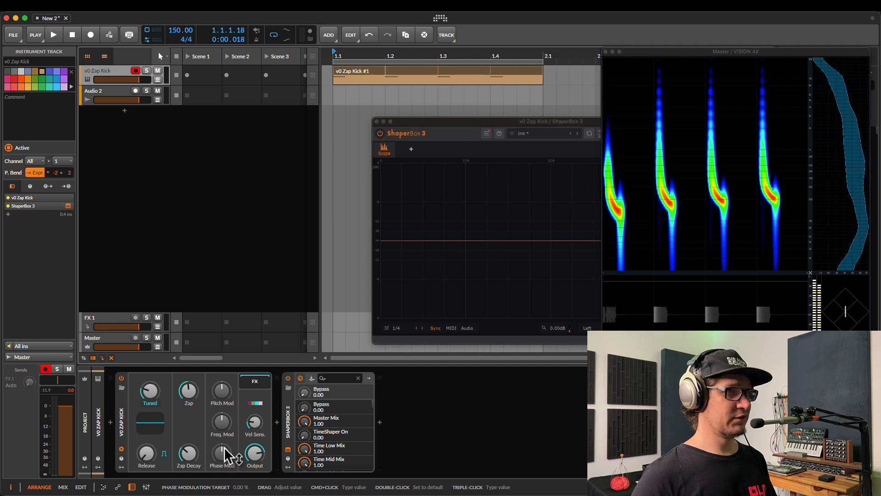
# Step: Audition the kick with Phase Mod at about -94.0 %, stop playback, and reset it to 0.00 %
pyautogui.moveTo(224, 461); pyautogui.dragTo(224, 459)
pyautogui.press('space')
pyautogui.press('space')
pyautogui.press('space')
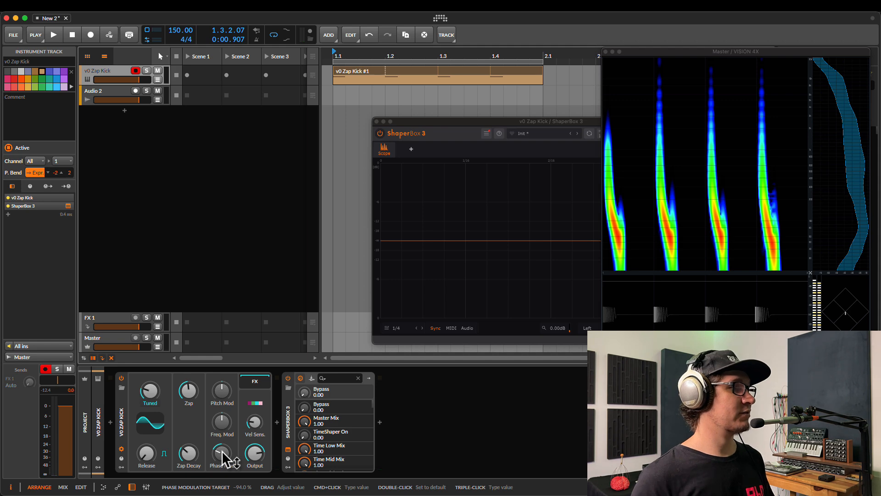
pyautogui.doubleClick(223, 454)
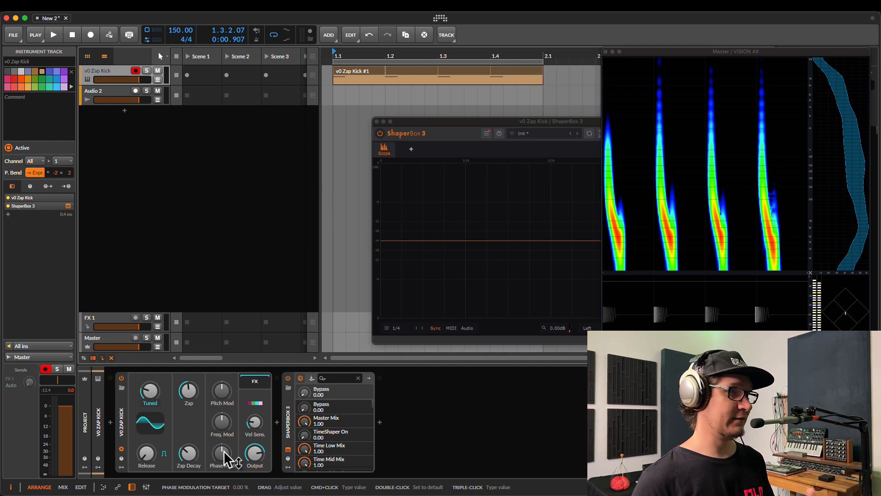
# Step: Play the unmodulated kick loop twice and examine its waveform and spectrum in ShaperBox 3 and VISION 4X
pyautogui.press('space')
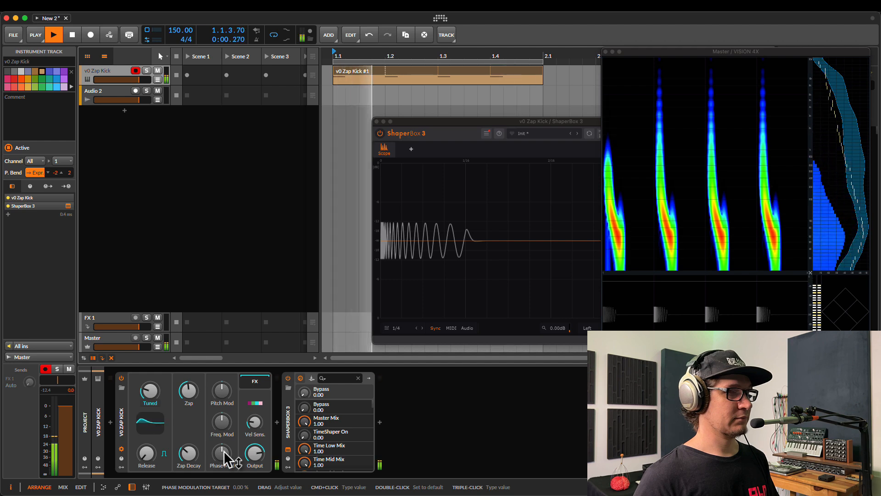
pyautogui.press('space')
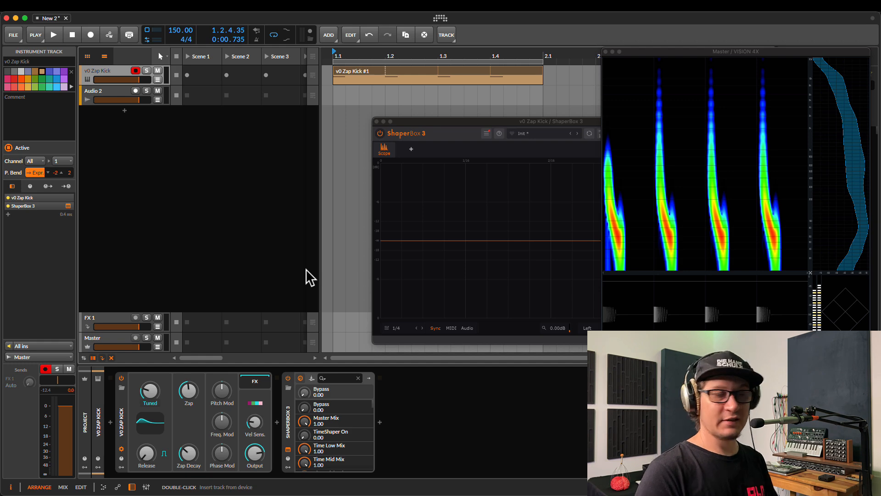
pyautogui.press('space')
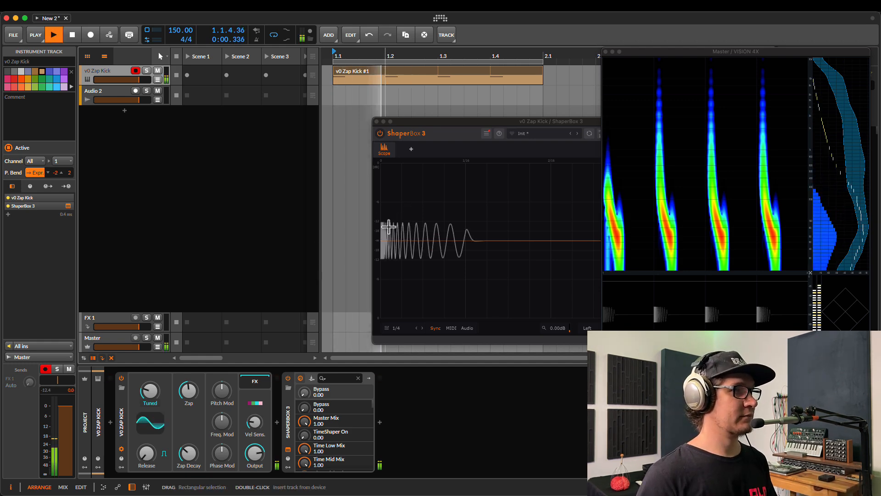
pyautogui.press('space')
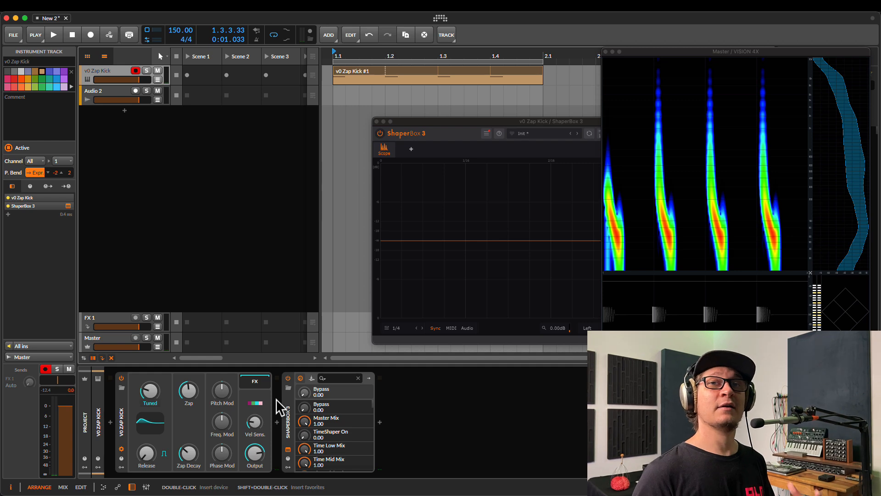
# Step: Insert an FX Grid between v0 Zap Kick and ShaperBox 3, and move the ShaperBox scope window out of the way
pyautogui.click(288, 422)
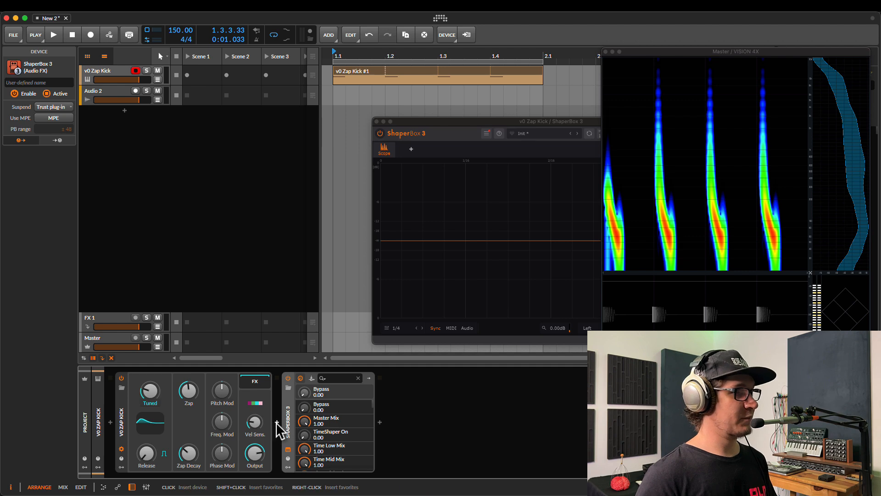
pyautogui.click(277, 422)
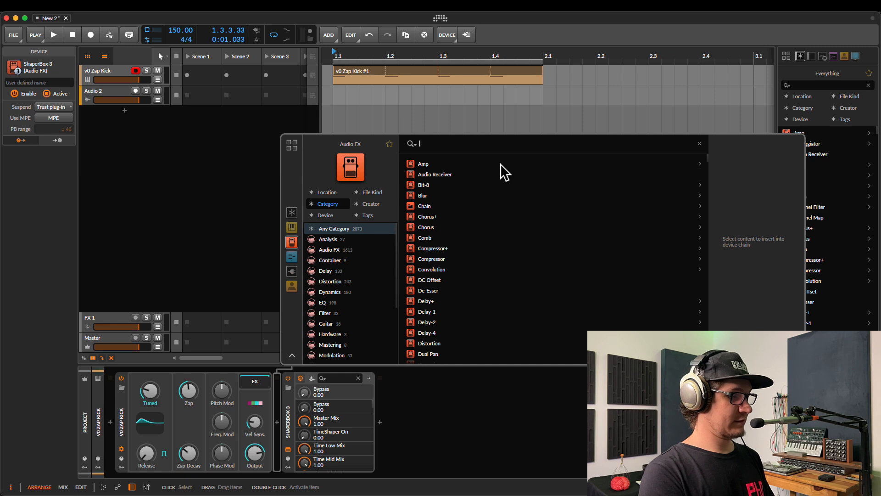
pyautogui.write('fx')
pyautogui.click(433, 162)
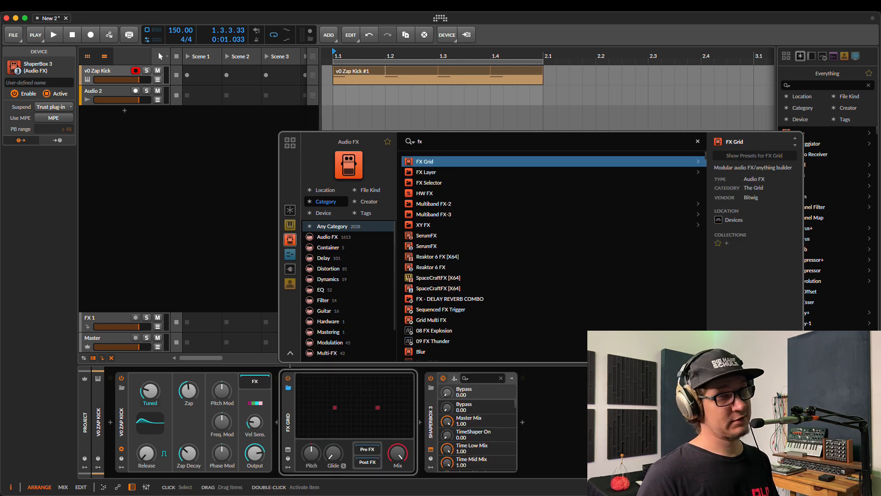
pyautogui.press('Return')
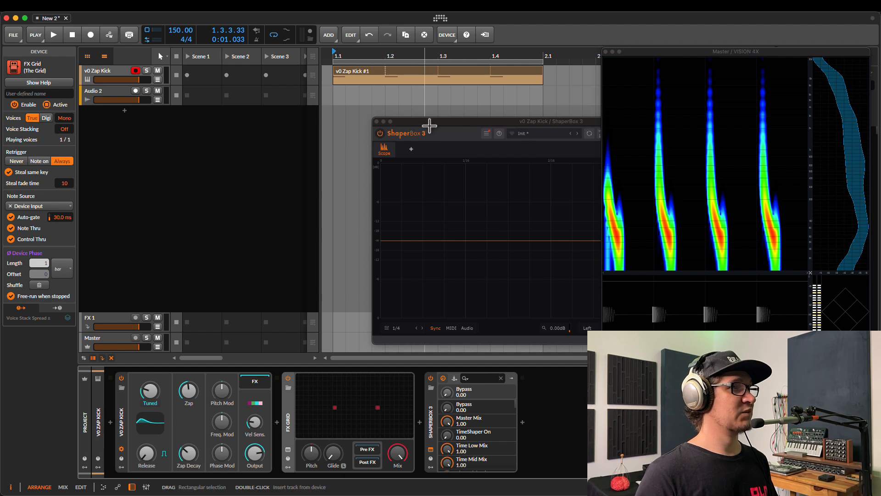
pyautogui.moveTo(429, 122); pyautogui.dragTo(603, 345)
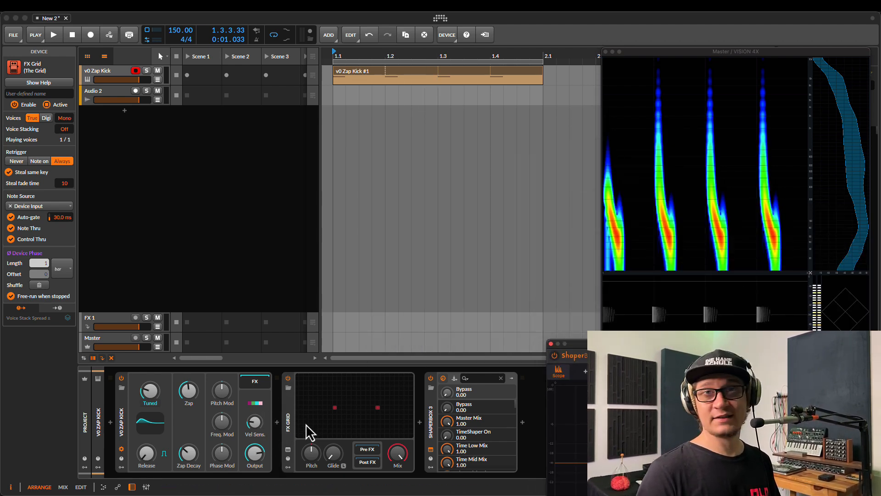
# Step: Open the FX Grid and insert a Segments envelope into the signal path between the audio input and output
pyautogui.click(378, 428)
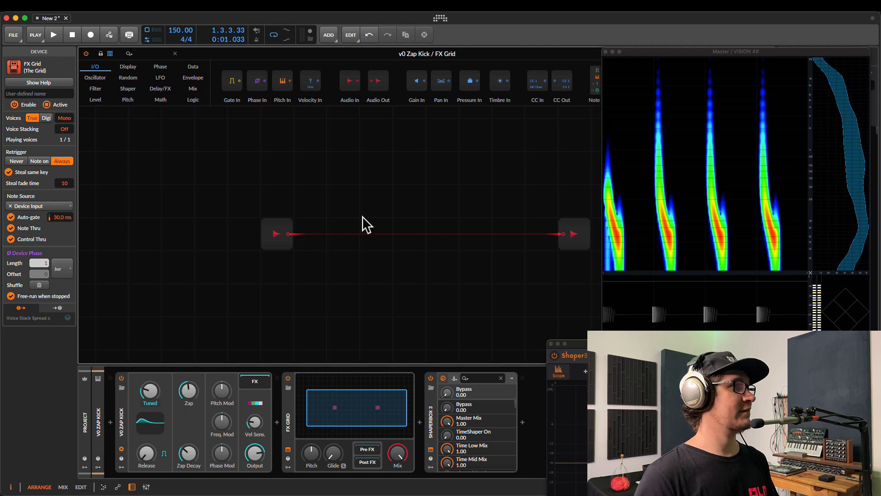
pyautogui.click(192, 78)
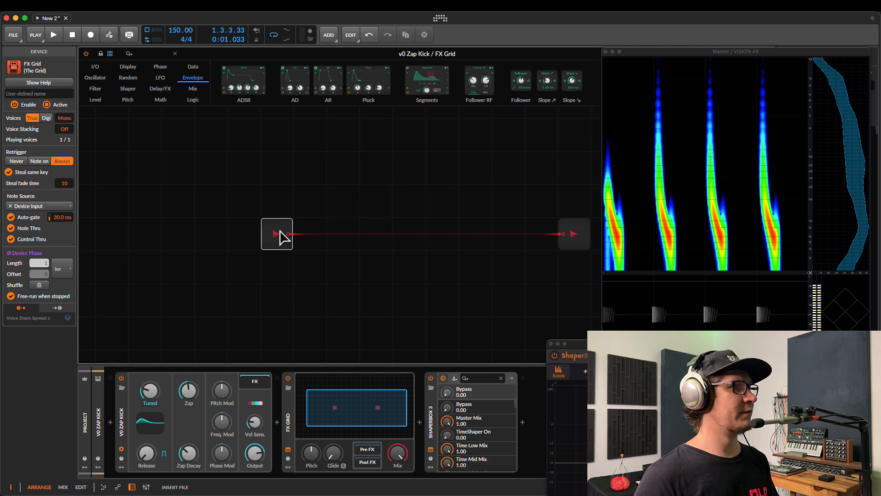
pyautogui.moveTo(427, 81); pyautogui.dragTo(285, 235)
pyautogui.moveTo(338, 223); pyautogui.dragTo(405, 223)
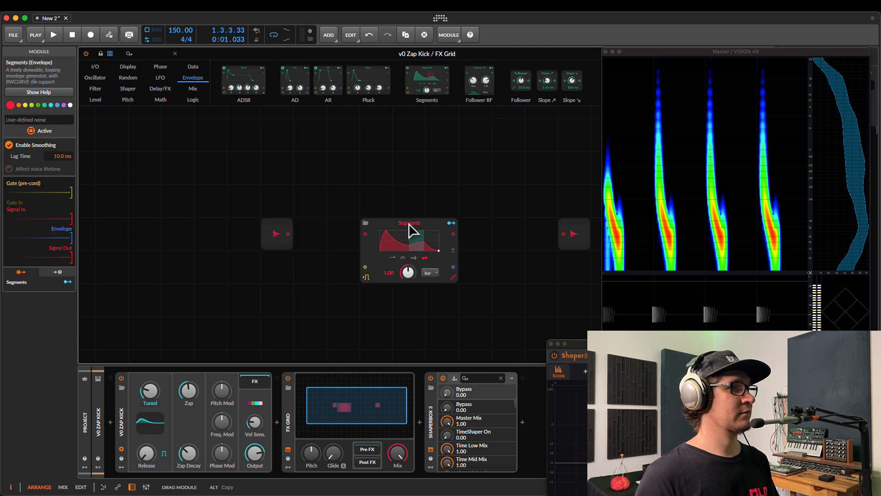
pyautogui.click(439, 169)
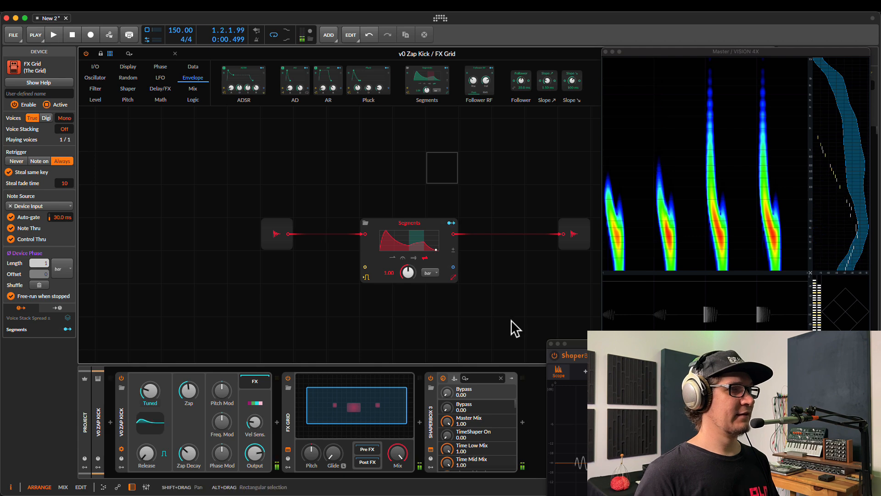
# Step: Reshape the Segments envelope to start at 100 % and hold that level before falling to zero near the end
pyautogui.doubleClick(410, 238)
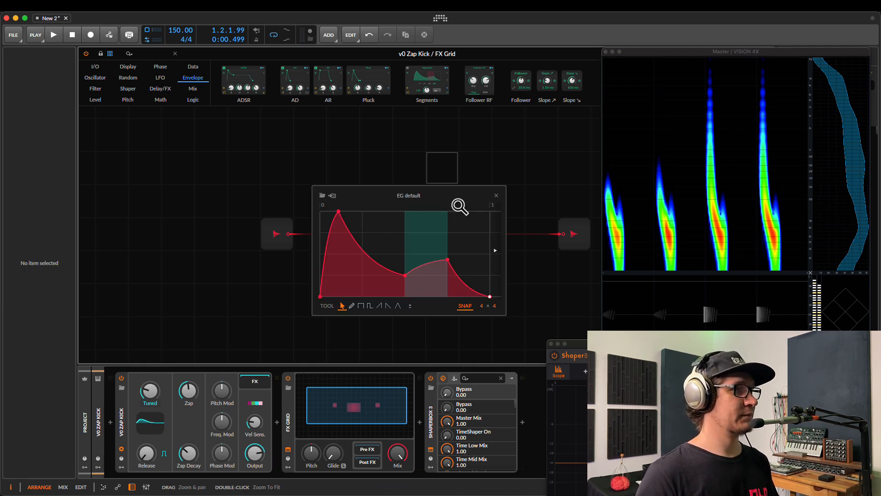
pyautogui.click(496, 195)
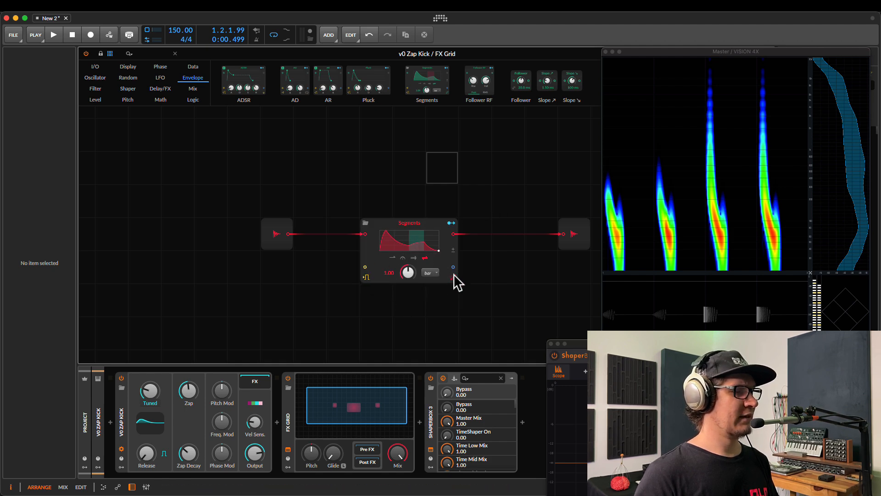
pyautogui.click(403, 243)
pyautogui.moveTo(360, 191); pyautogui.dragTo(186, 126)
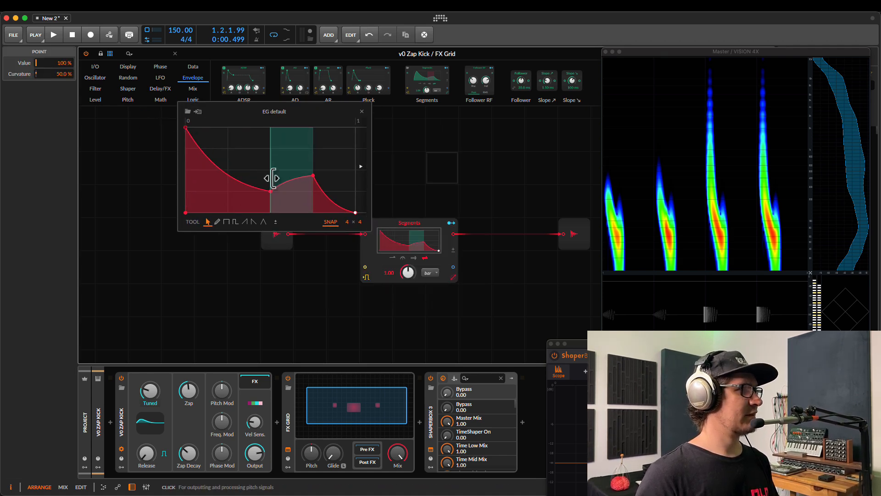
pyautogui.moveTo(271, 191); pyautogui.dragTo(210, 122)
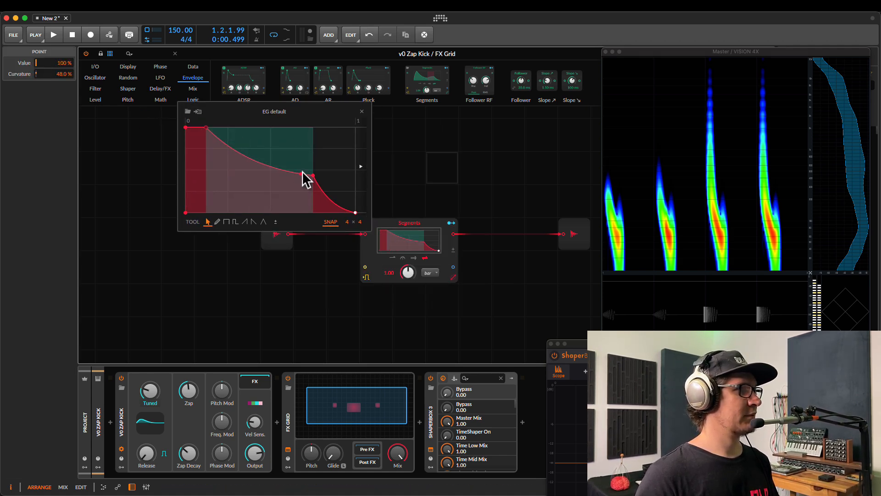
pyautogui.moveTo(312, 176); pyautogui.dragTo(333, 113)
# Step: Audition the kick with the ShaperBox 3 scope moved into view, and turn off smoothing on the Segments module
pyautogui.press('space')
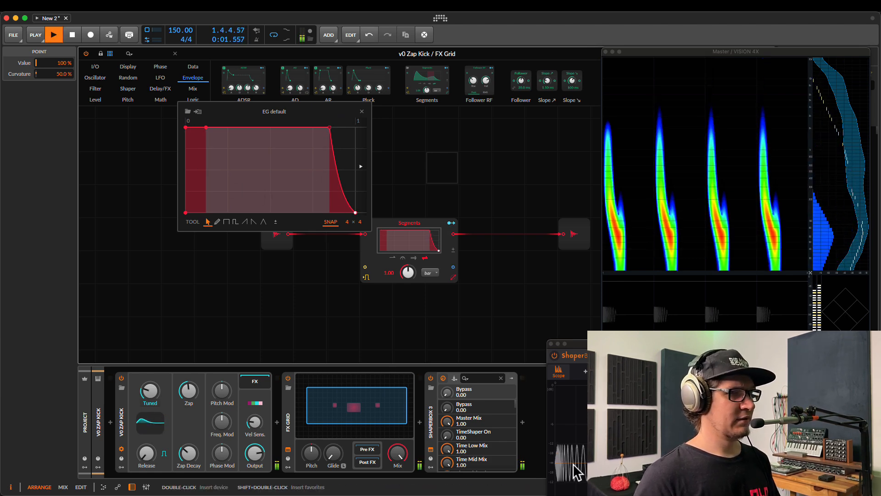
pyautogui.moveTo(600, 343); pyautogui.dragTo(574, 202)
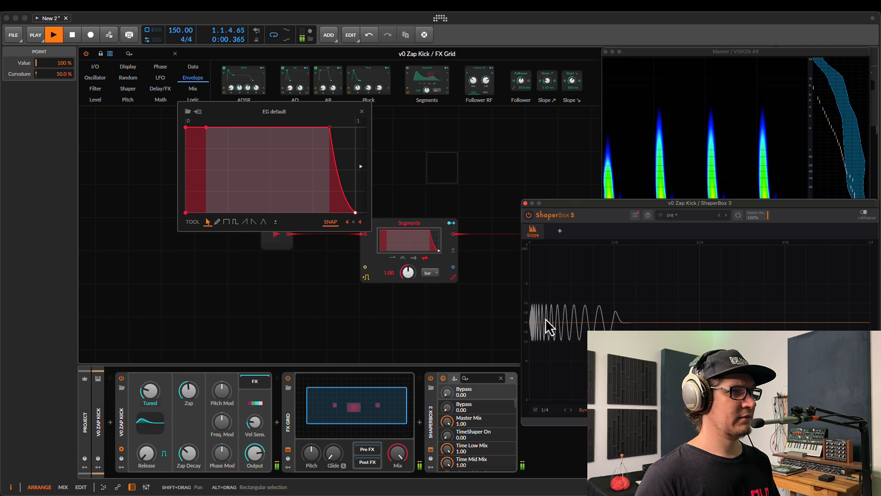
pyautogui.press('space')
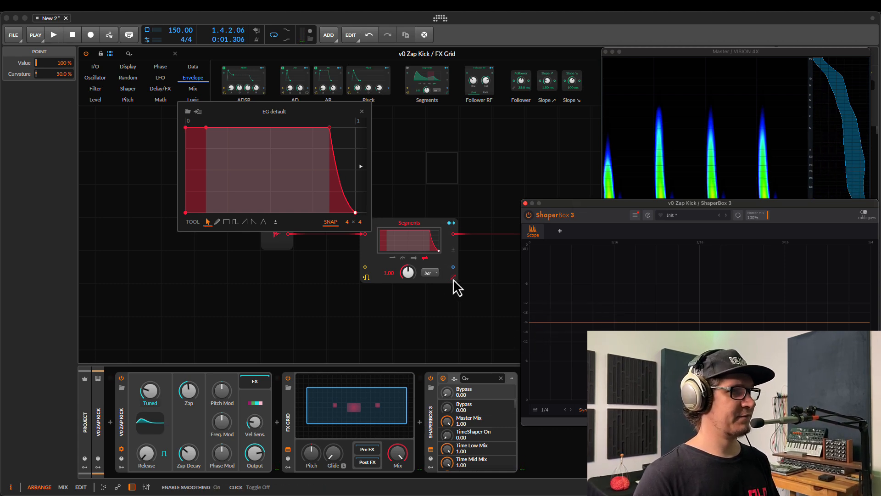
pyautogui.press('space')
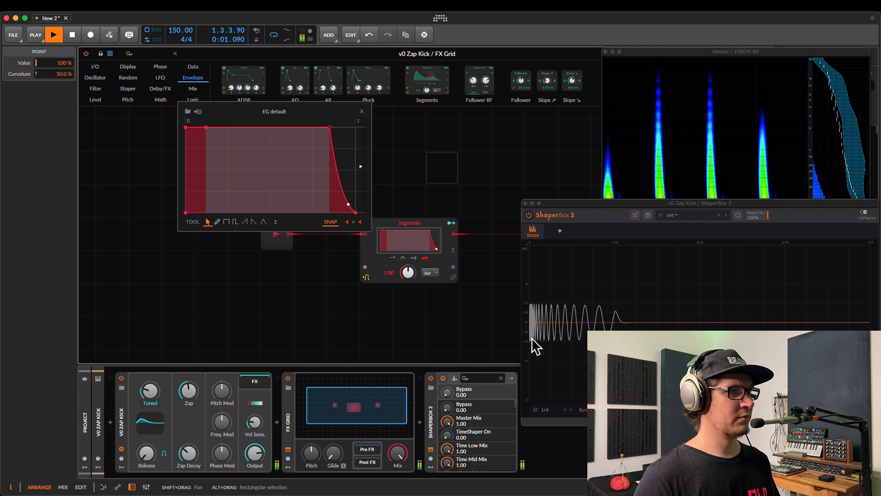
pyautogui.press('space')
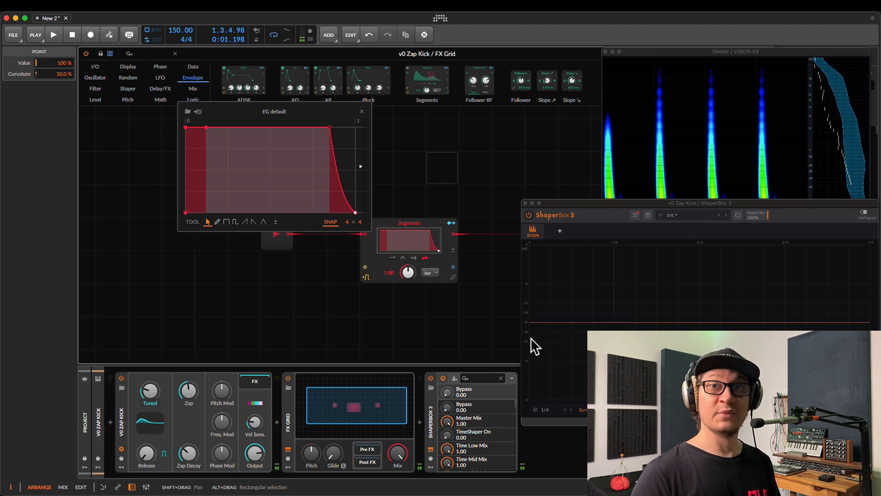
# Step: Add a point near the envelope's start to form a dip, shift the following 100 % point slightly later, and audition the kick
pyautogui.doubleClick(200, 159)
pyautogui.moveTo(206, 127); pyautogui.dragTo(229, 132)
pyautogui.press('space')
pyautogui.press('space')
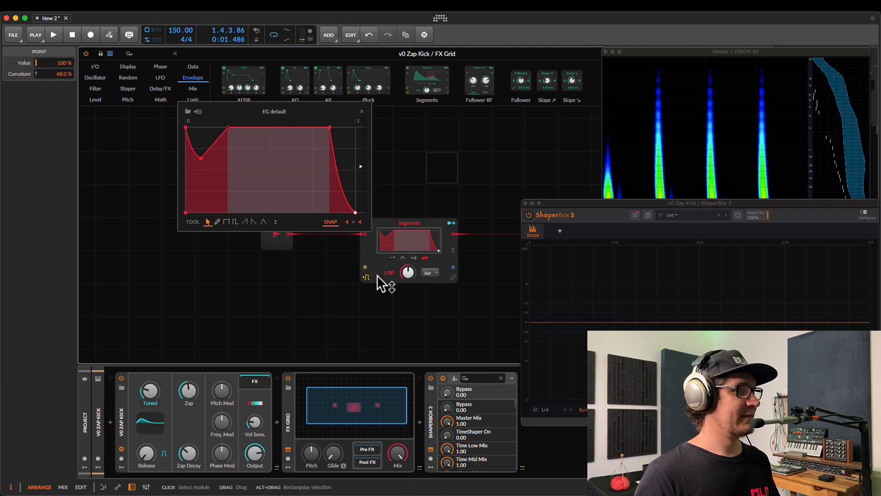
# Step: Set the Segments envelope's time unit to 16th note and play the kick loop
pyautogui.click(430, 274)
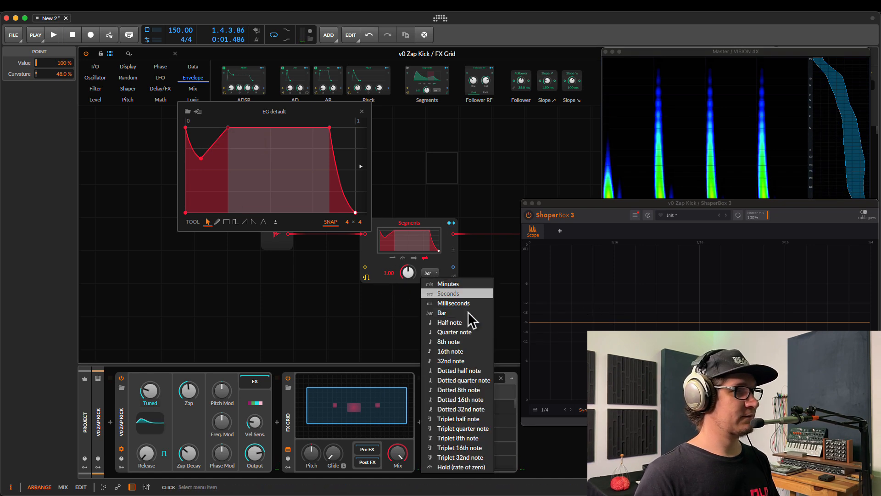
pyautogui.click(465, 350)
pyautogui.press('space')
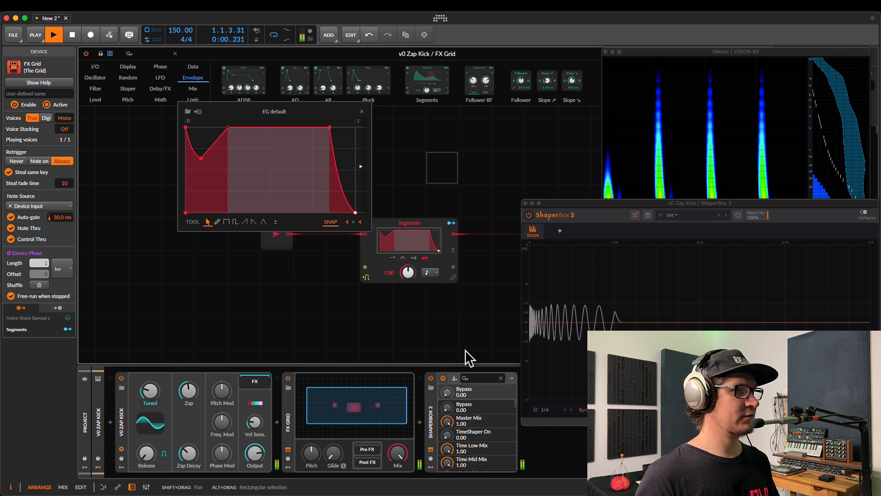
# Step: Refine the envelope's initial dip with a deeper added point and a short 100 % hold before it while auditioning
pyautogui.moveTo(201, 158)
pyautogui.mouseDown()
pyautogui.moveTo(201, 178)
pyautogui.moveTo(215, 157)
pyautogui.mouseUp()
pyautogui.doubleClick(220, 170)
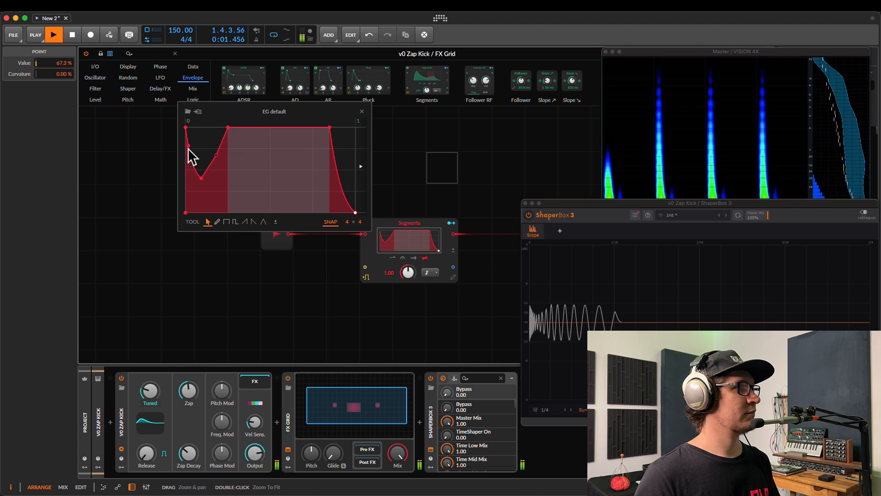
pyautogui.doubleClick(194, 134)
pyautogui.moveTo(194, 134); pyautogui.dragTo(186, 107)
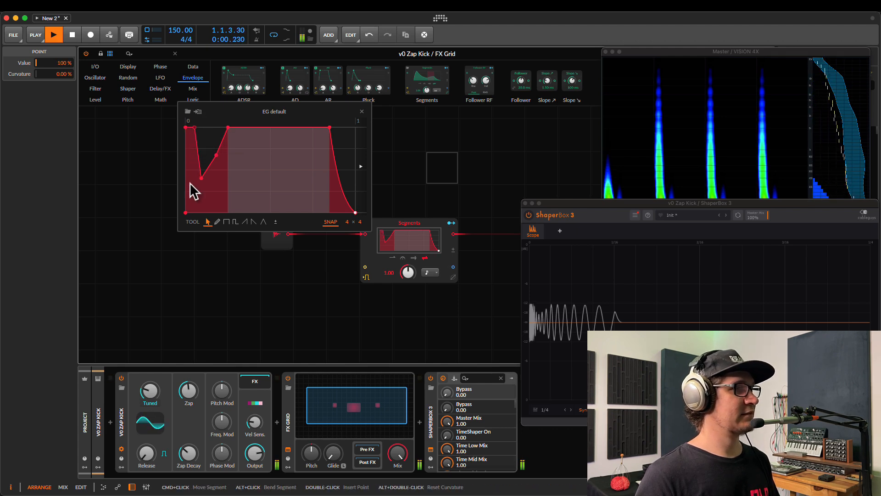
pyautogui.press('space')
# Step: Fine-tune the dip's points while auditioning, setting the lowest one to 37.7 %
pyautogui.click(201, 177)
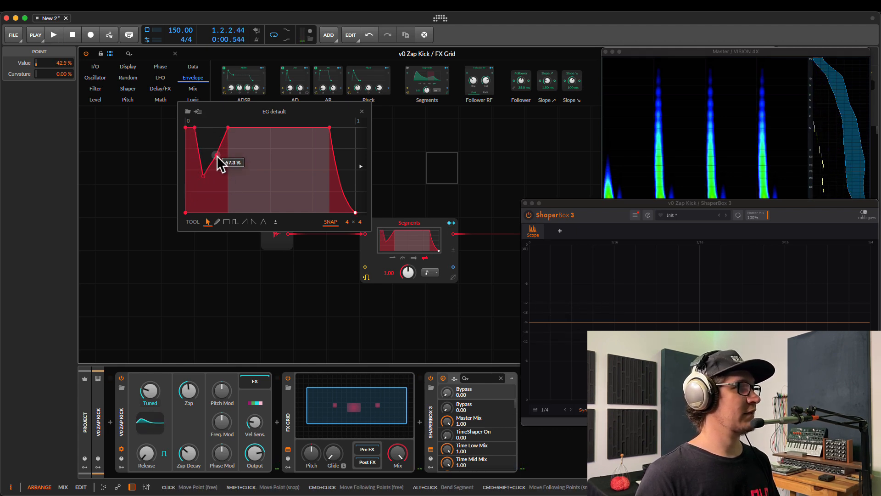
pyautogui.moveTo(217, 155)
pyautogui.mouseDown()
pyautogui.moveTo(224, 161)
pyautogui.moveTo(217, 158)
pyautogui.mouseUp()
pyautogui.press('space')
pyautogui.press('space')
pyautogui.click(227, 127)
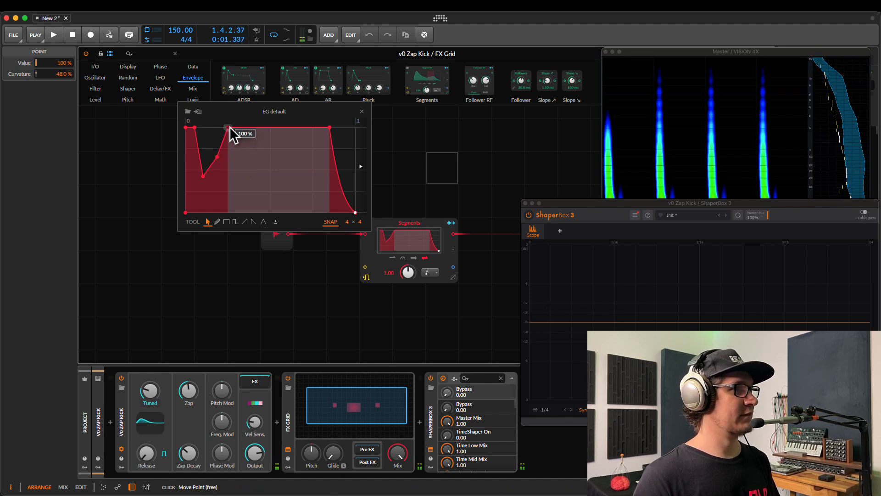
pyautogui.press('space')
pyautogui.click(205, 177)
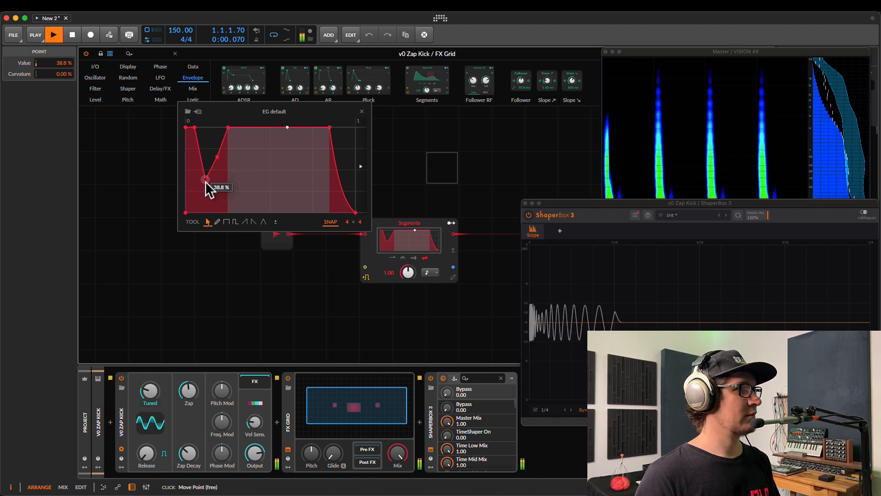
pyautogui.moveTo(205, 181); pyautogui.dragTo(205, 181)
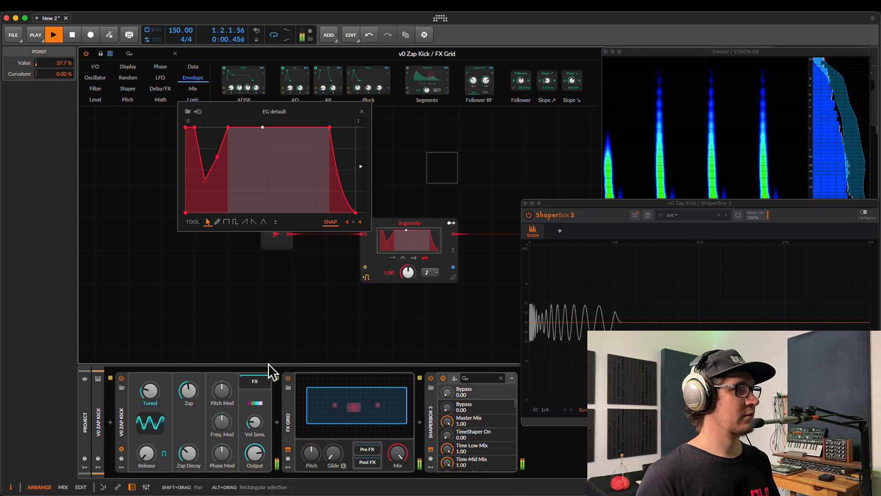
pyautogui.press('space')
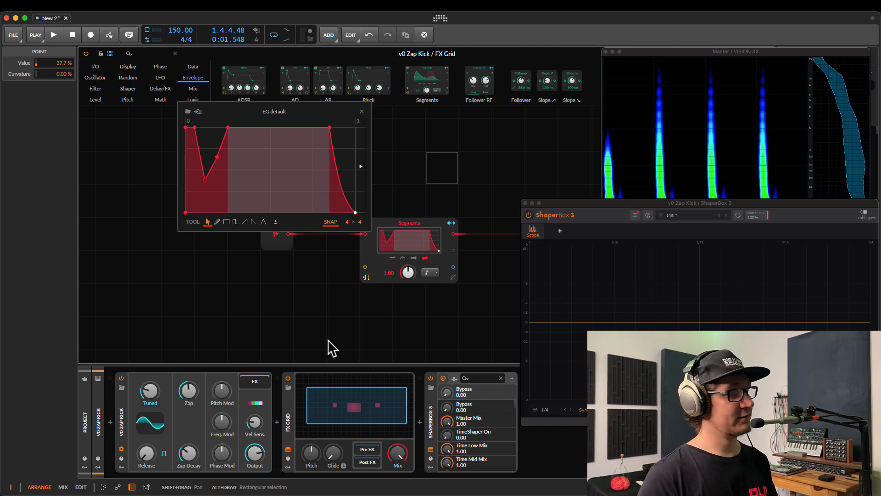
# Step: Compare the playing kick with and without the FX Grid by bypassing and re-enabling it twice
pyautogui.press('space')
pyautogui.click(288, 378)
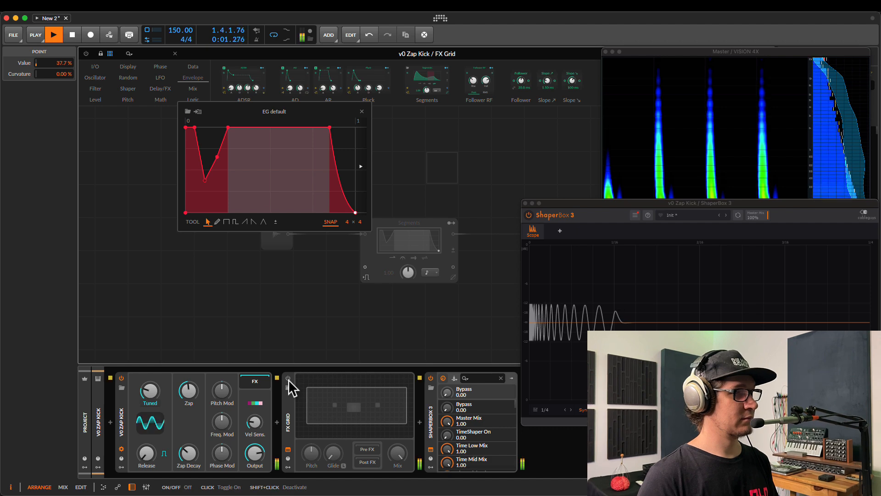
pyautogui.click(288, 378)
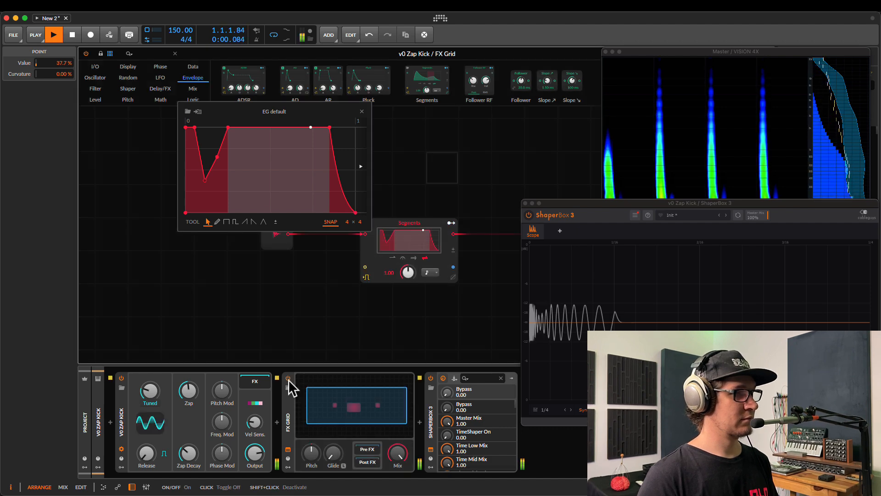
pyautogui.click(289, 379)
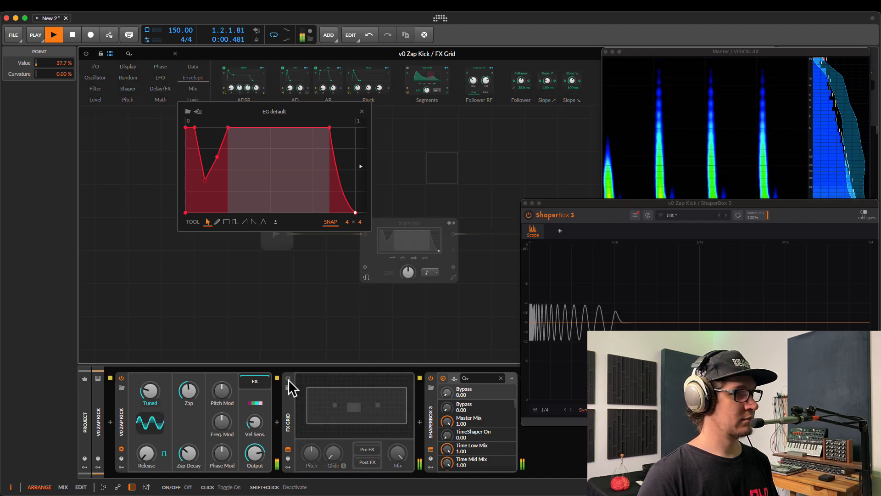
pyautogui.click(289, 378)
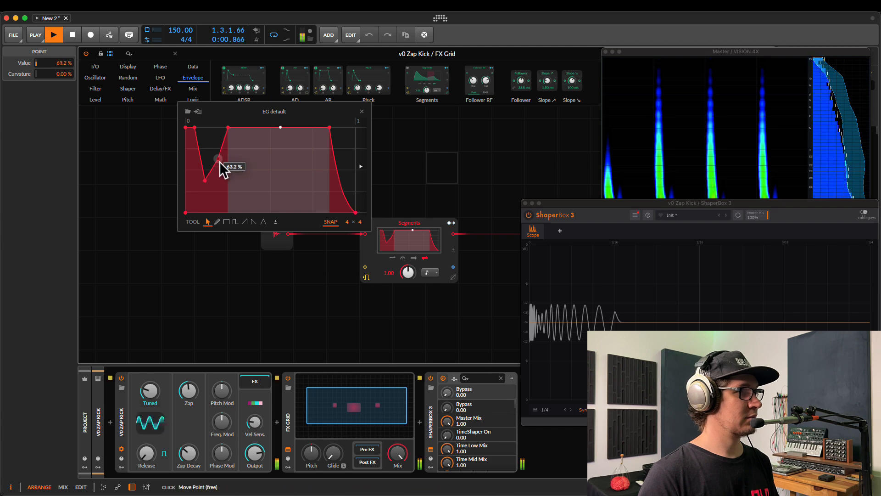
# Step: Round the dip into a smooth curve without its middle point, set its low point to 50.0 %, and start the dip slightly earlier
pyautogui.press('space')
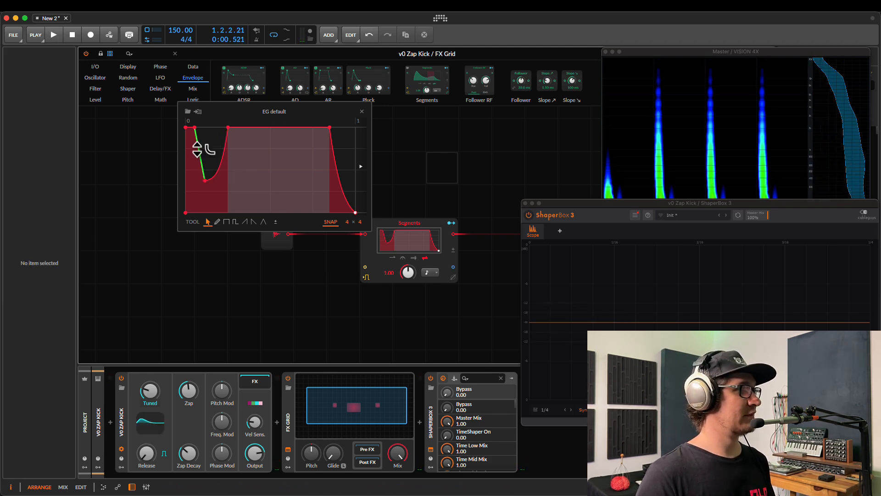
pyautogui.moveTo(205, 181); pyautogui.dragTo(208, 177)
pyautogui.press('space')
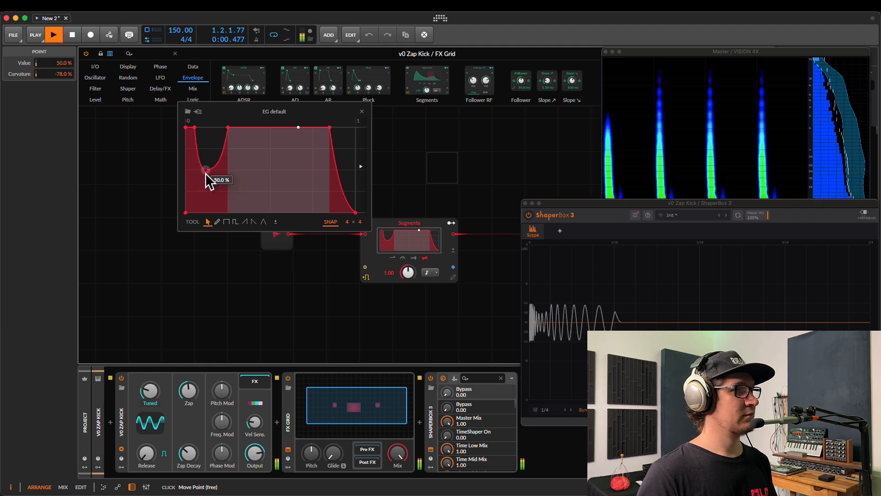
pyautogui.press('space')
pyautogui.click(193, 129)
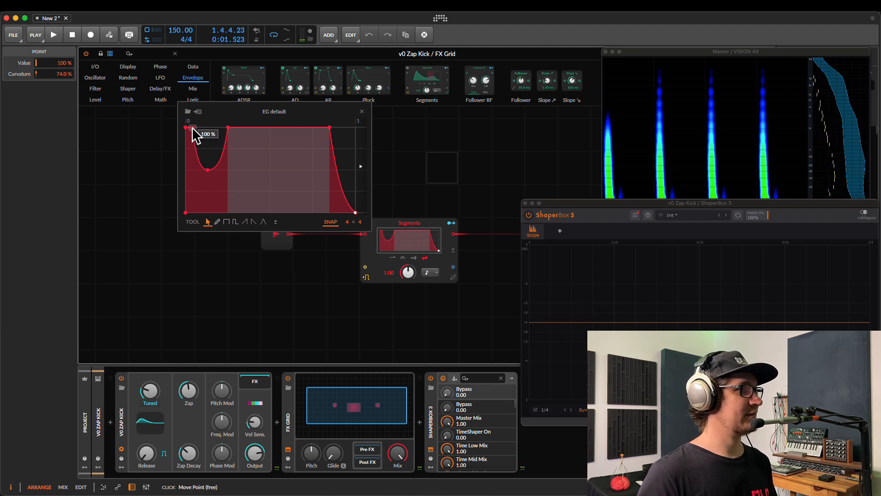
# Step: Shorten the envelope's tail during playback by moving the end of the 100 % plateau and the final zero point earlier
pyautogui.press('space')
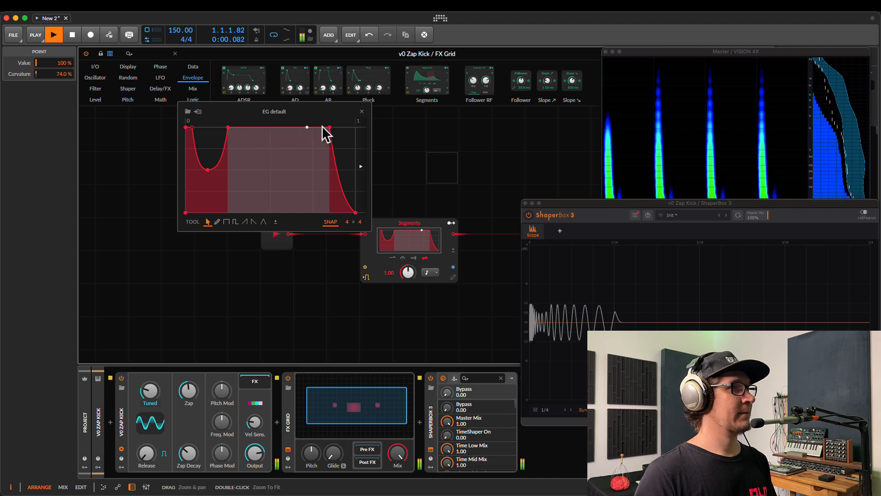
pyautogui.moveTo(326, 127)
pyautogui.mouseDown()
pyautogui.moveTo(310, 123)
pyautogui.moveTo(327, 125)
pyautogui.mouseUp()
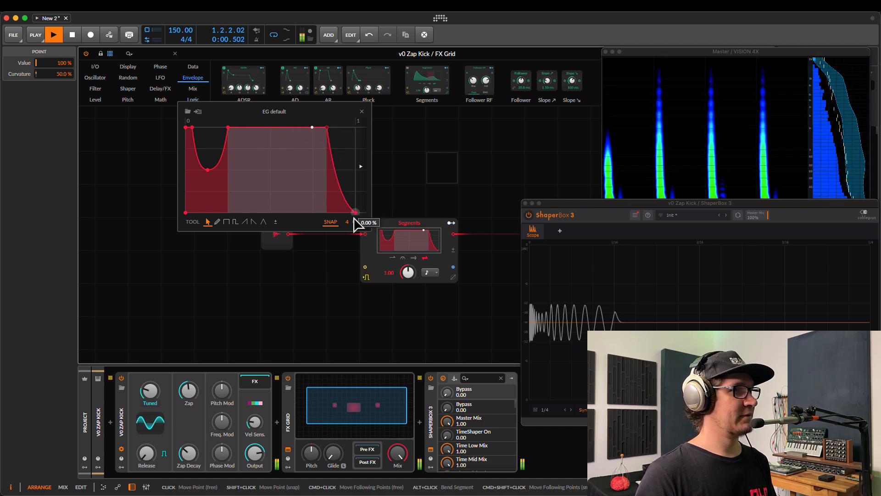
pyautogui.moveTo(356, 213)
pyautogui.mouseDown()
pyautogui.moveTo(335, 214)
pyautogui.moveTo(346, 213)
pyautogui.mouseUp()
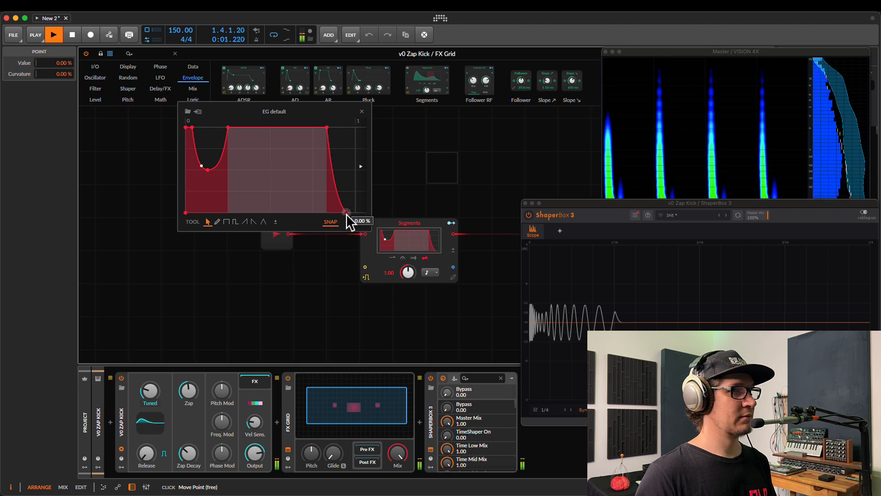
pyautogui.moveTo(327, 128); pyautogui.dragTo(304, 128)
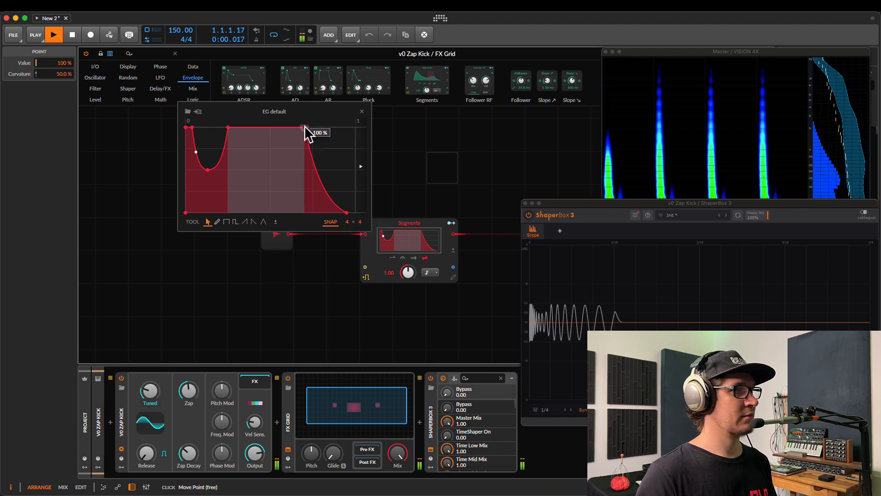
pyautogui.moveTo(347, 213)
pyautogui.mouseDown()
pyautogui.moveTo(313, 213)
pyautogui.moveTo(330, 214)
pyautogui.mouseUp()
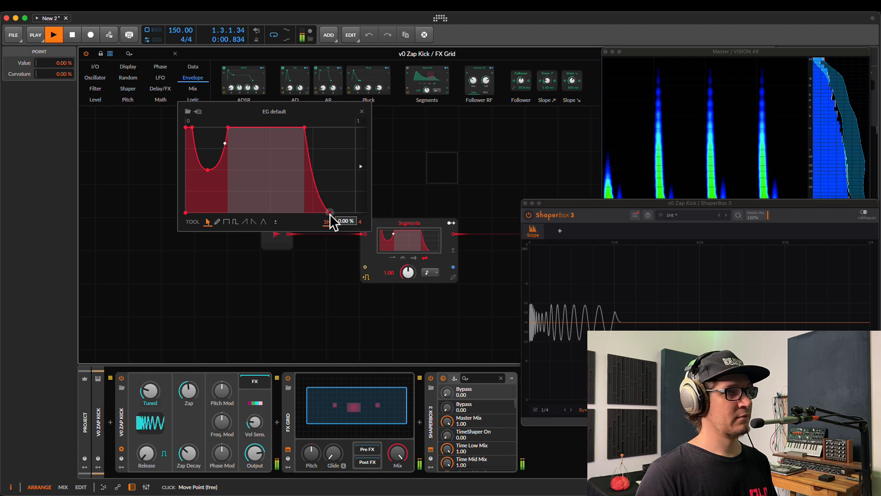
# Step: Close the envelope editor and bring the VISION 4X spectrum to the front to check the playing kick
pyautogui.click(426, 189)
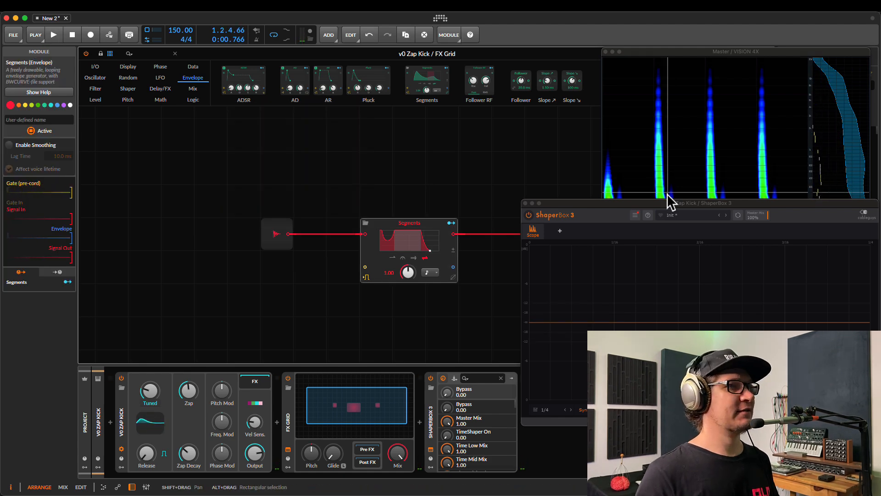
pyautogui.moveTo(661, 202); pyautogui.dragTo(660, 303)
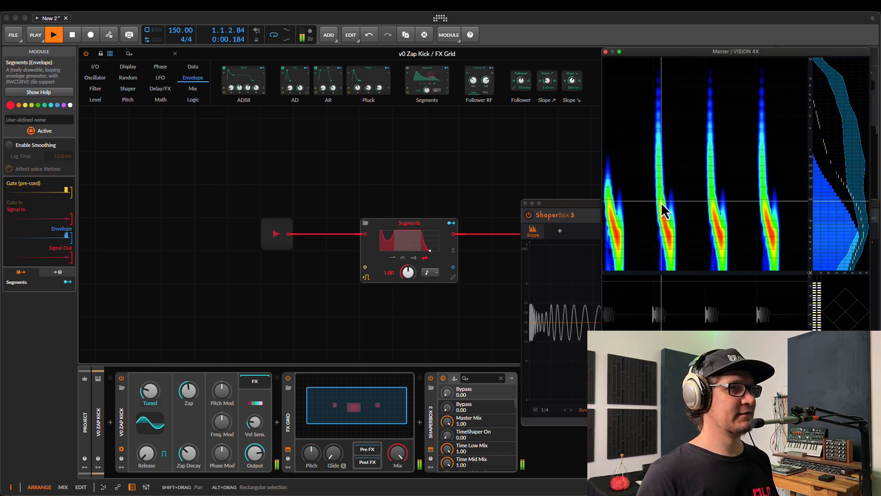